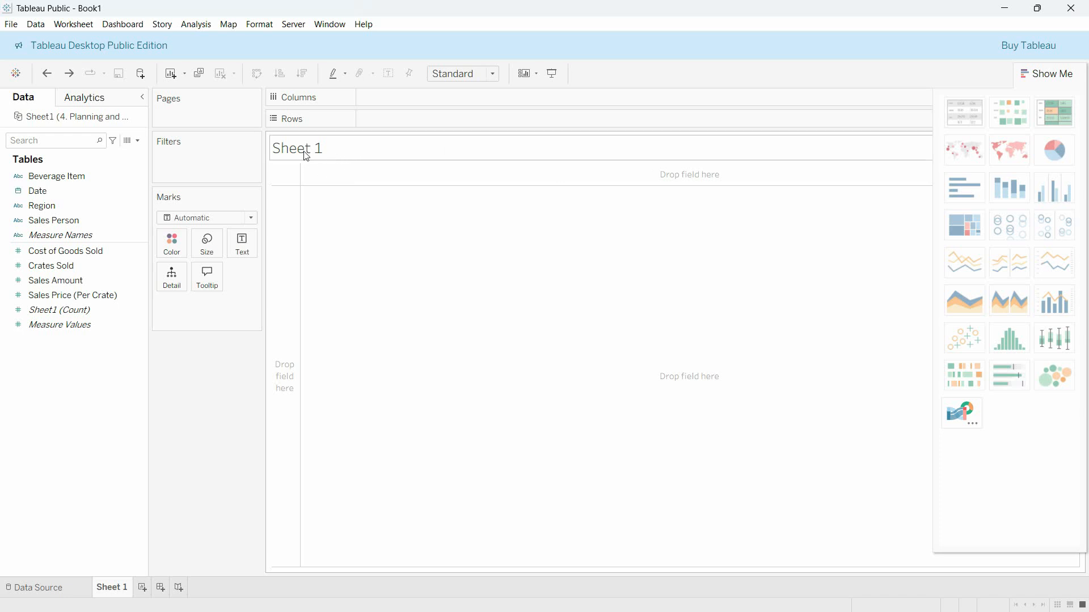
Rename the worksheet as Database.
double_click(317, 156)
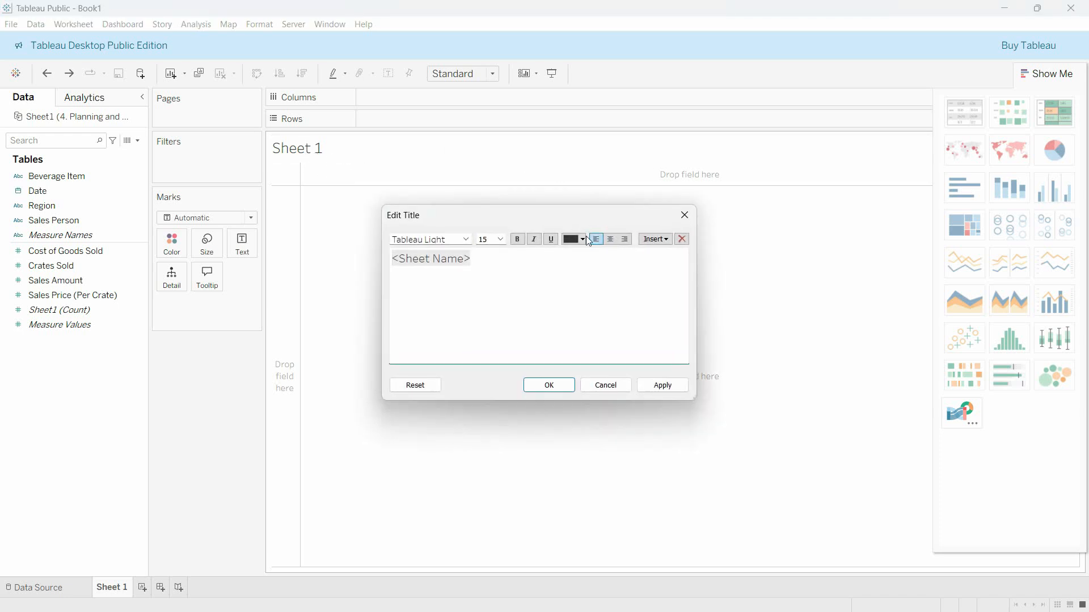
click(688, 219)
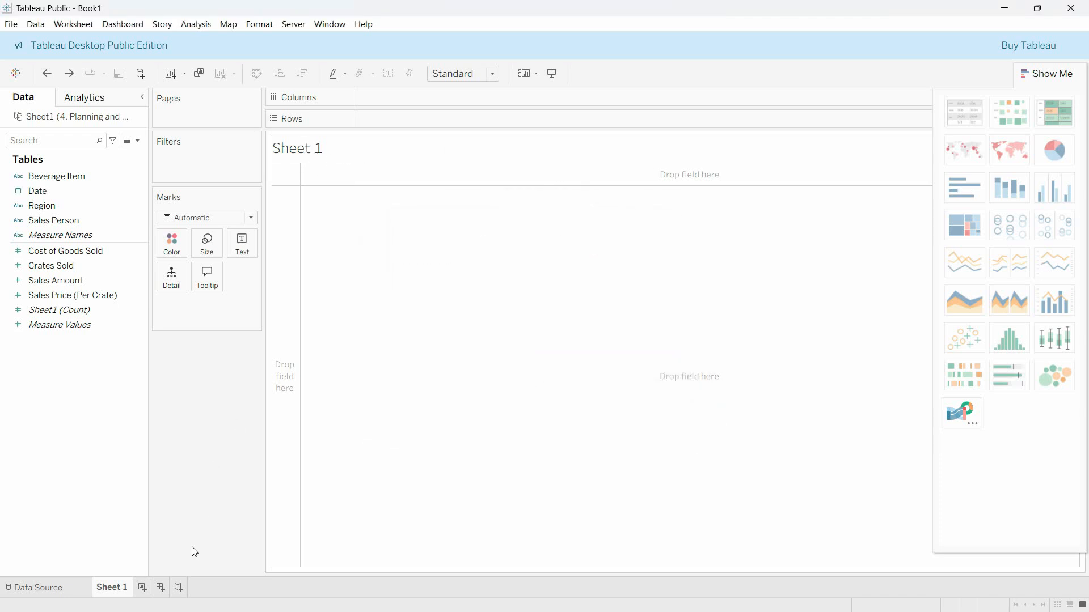
double_click(115, 590)
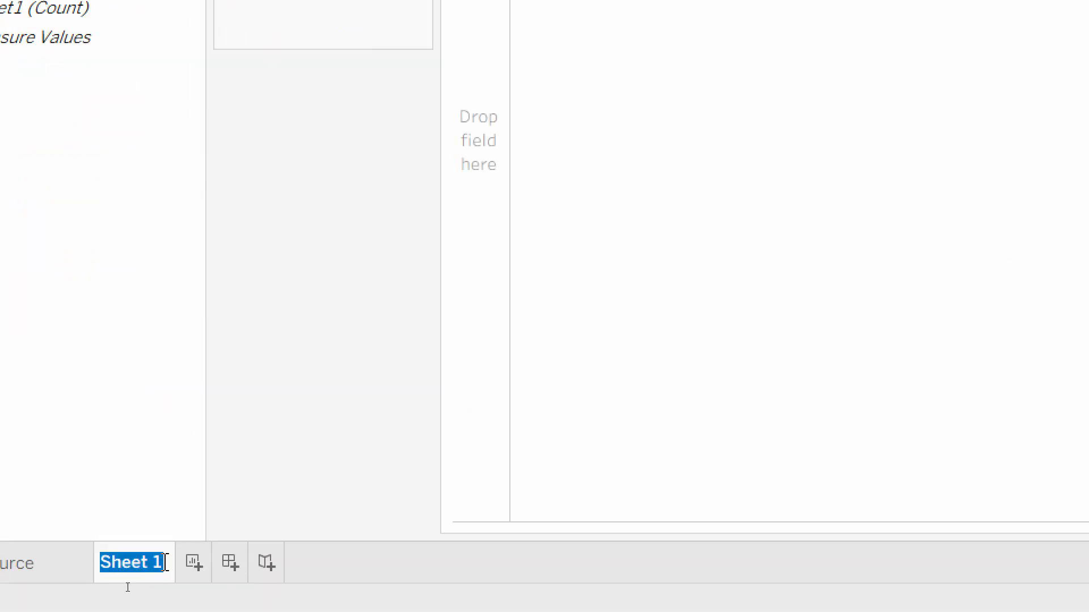
text(Database)
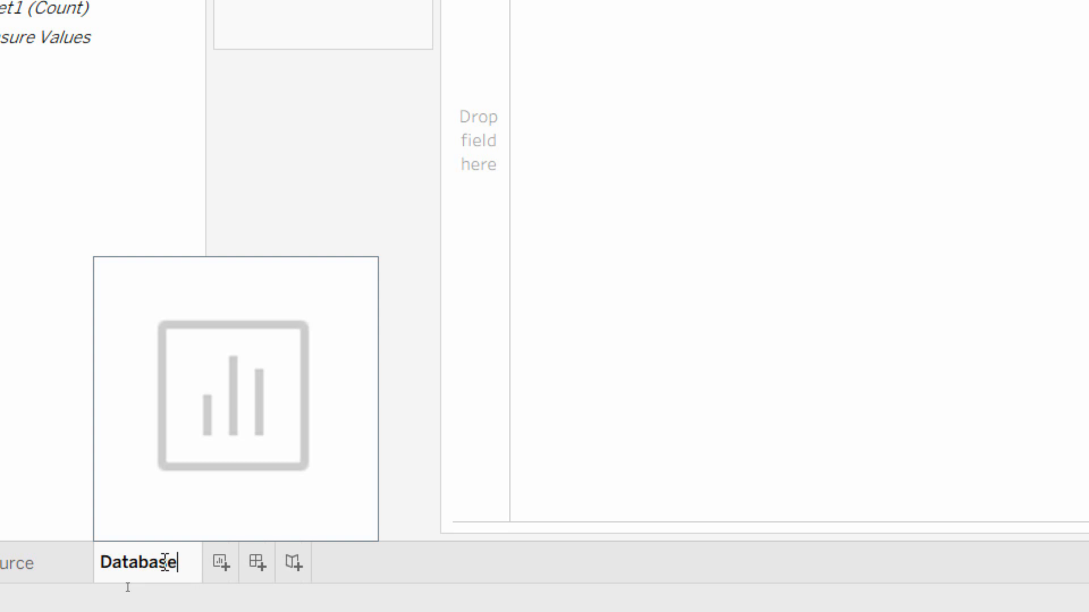
key(Return)
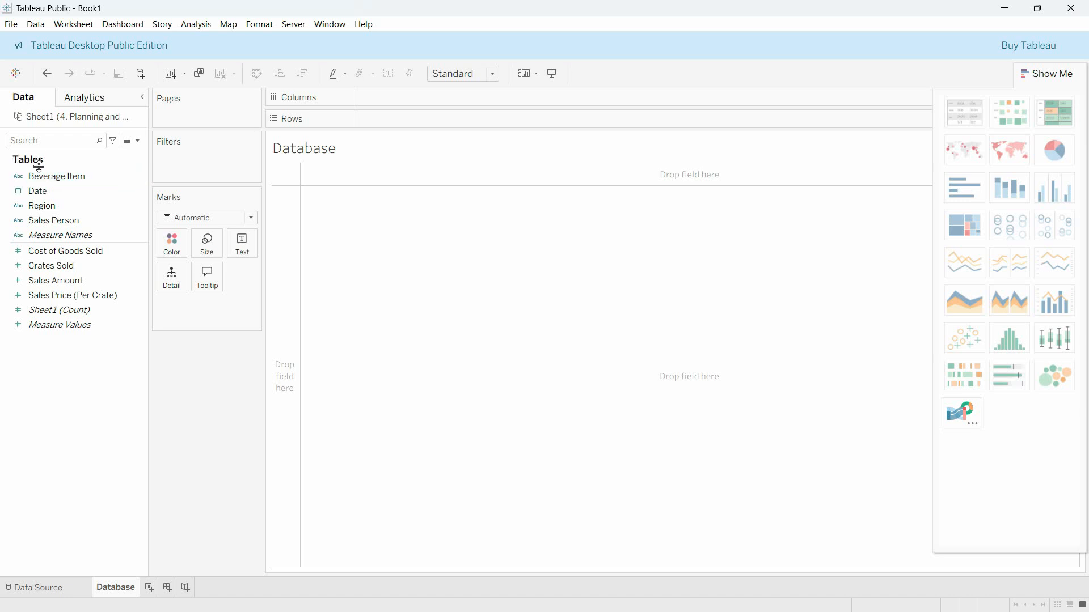
Place the Region field in the row drop area of the empty view.
click(28, 221)
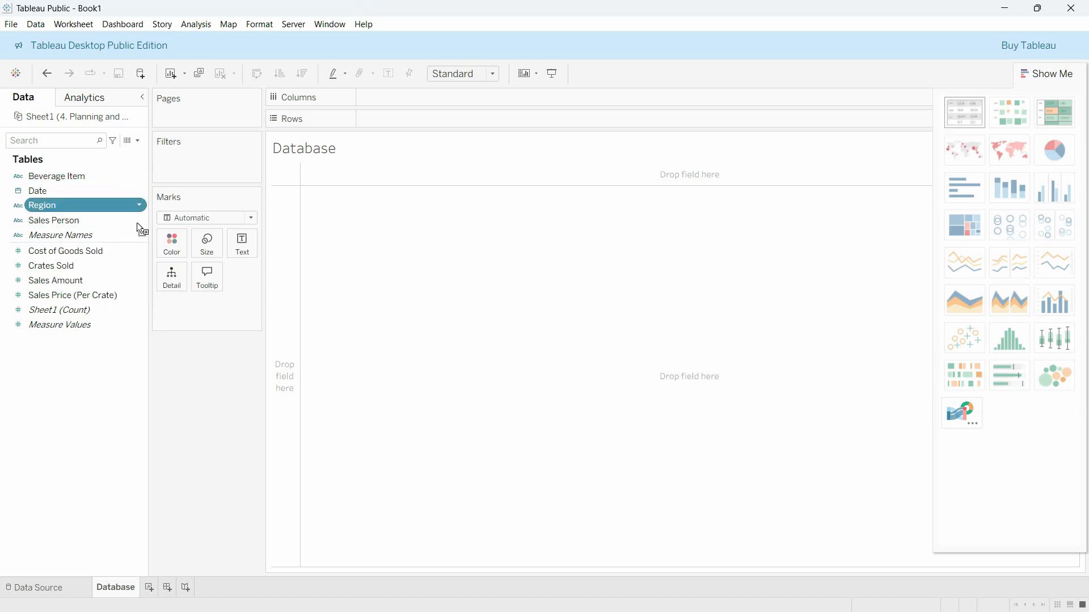
drag(137, 222, 291, 232)
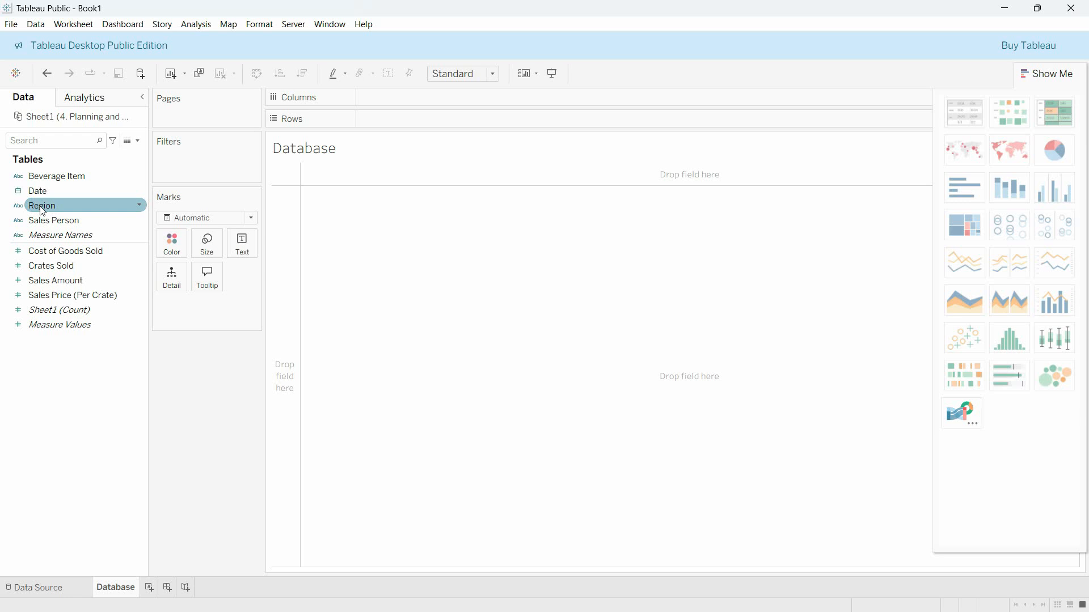
drag(41, 208, 283, 301)
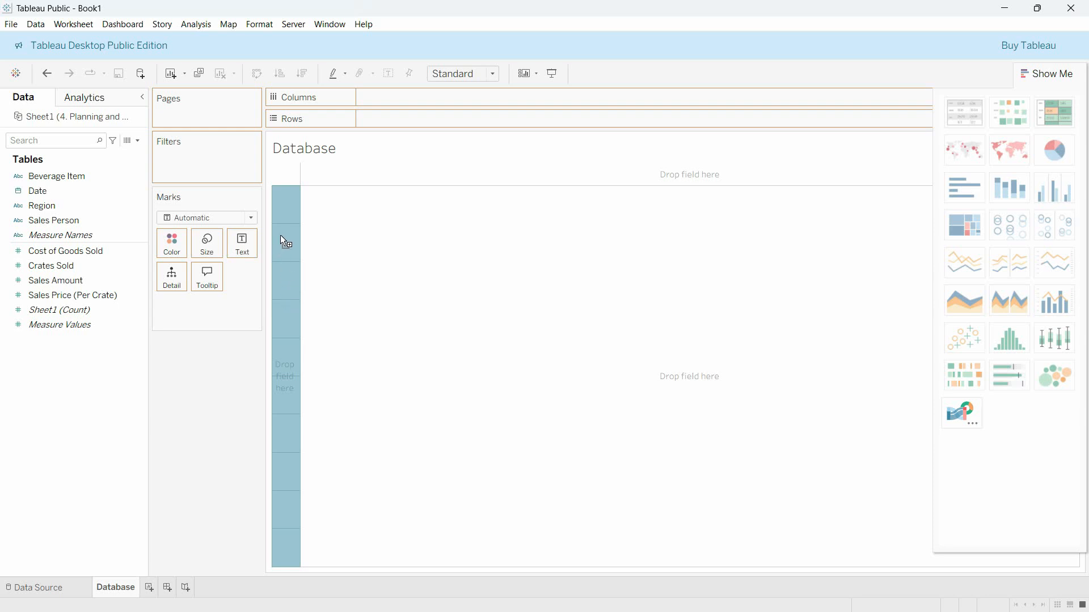
drag(280, 234, 280, 234)
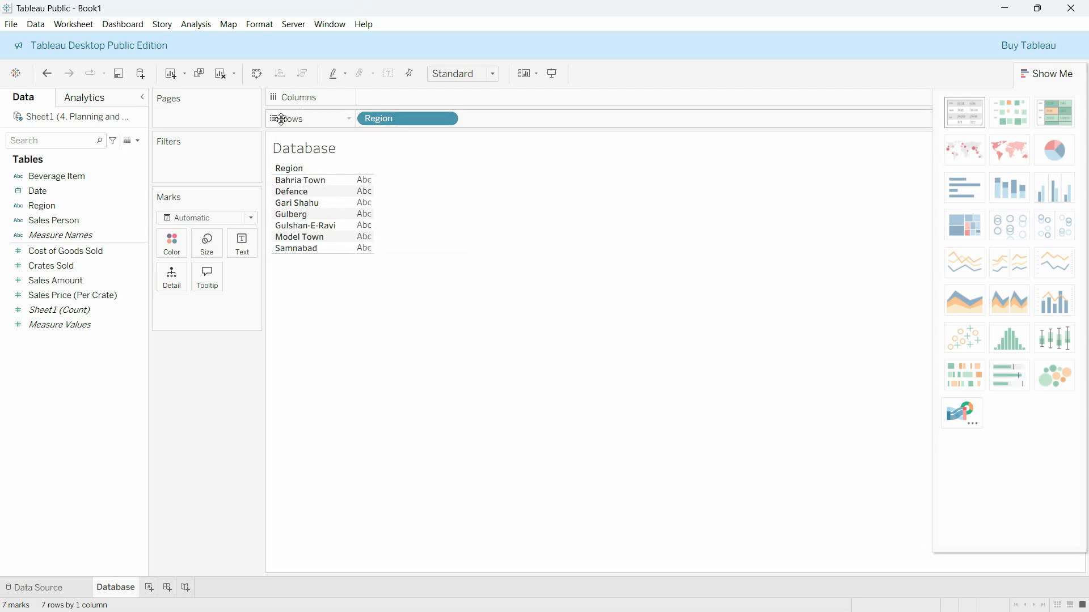
Remove Region from the view and add it again directly to the Rows shelf.
click(439, 121)
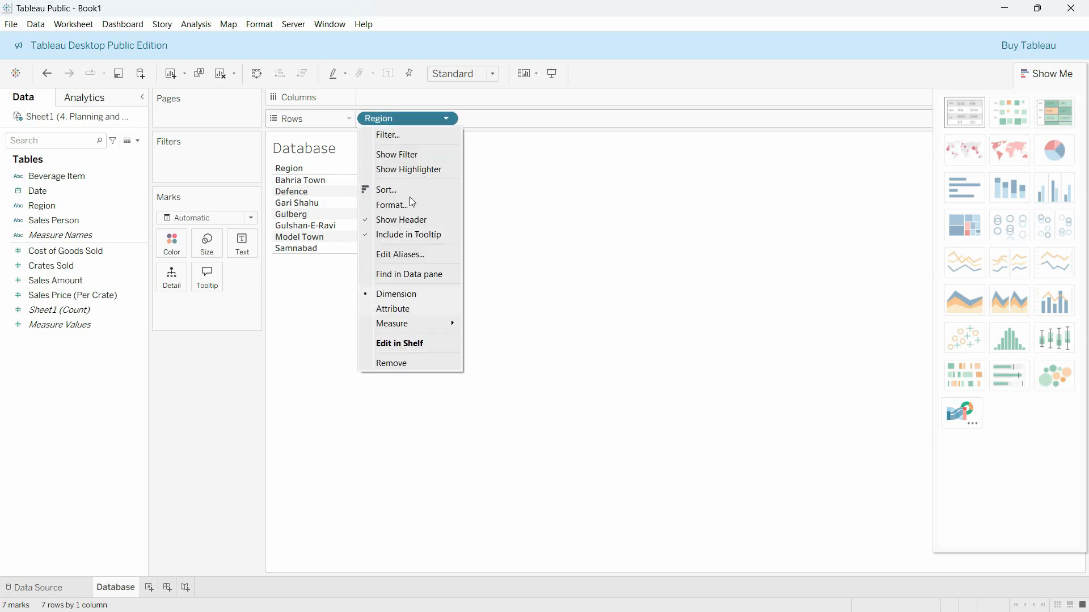
click(392, 363)
drag(39, 210, 394, 125)
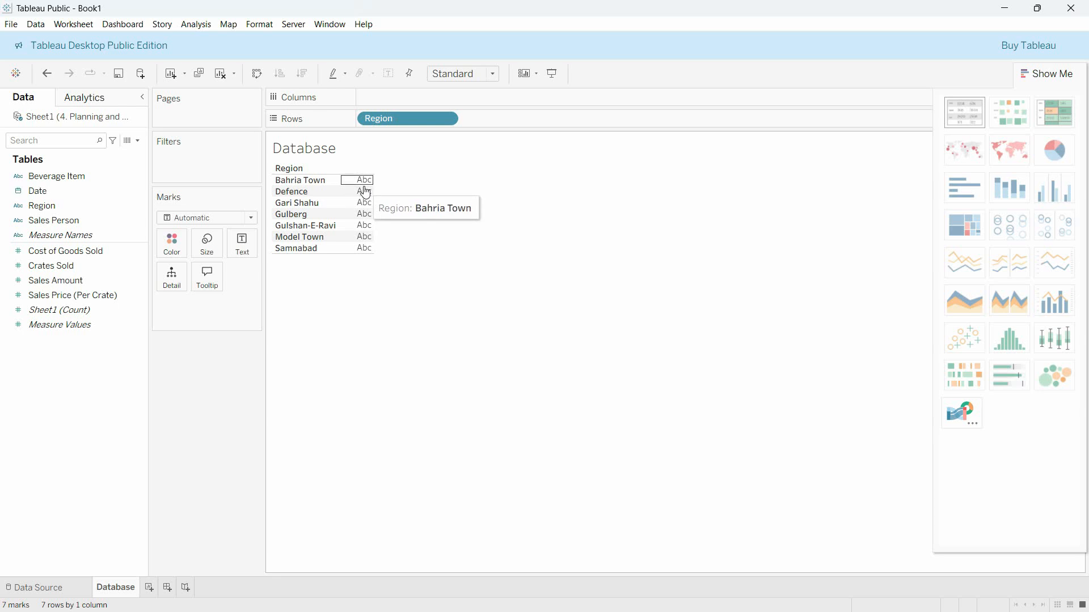
Fill the region table with summed Sales Amount values.
click(84, 253)
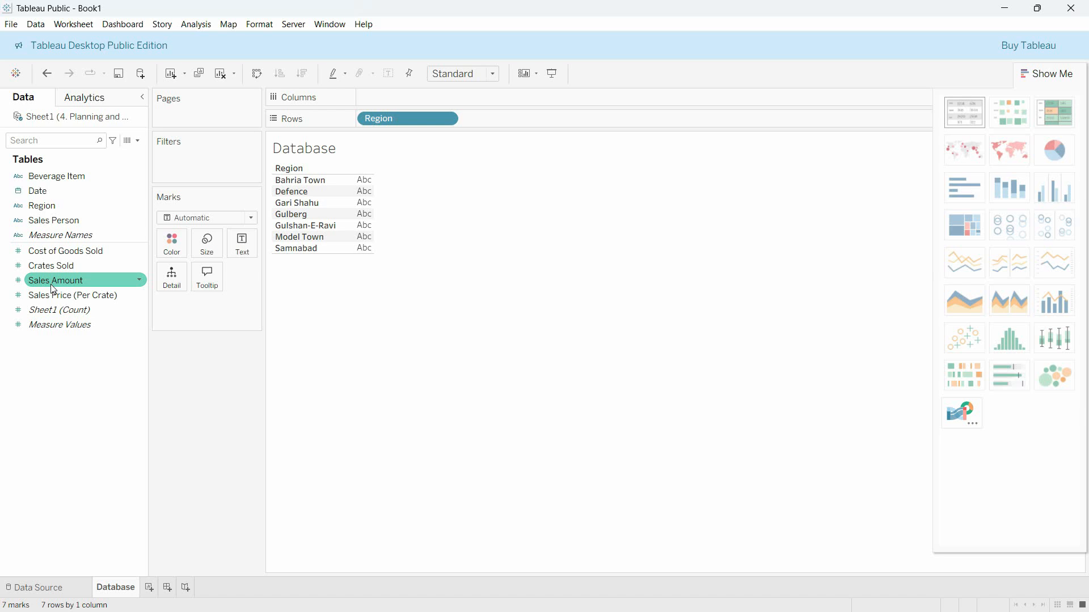
drag(51, 285, 365, 201)
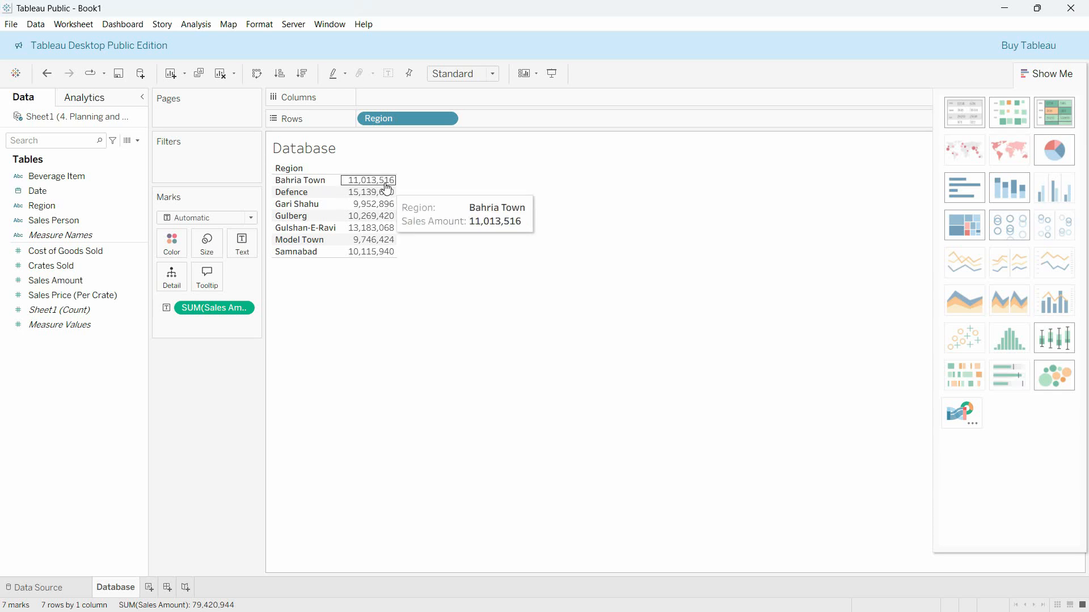
mouse_move(379, 193)
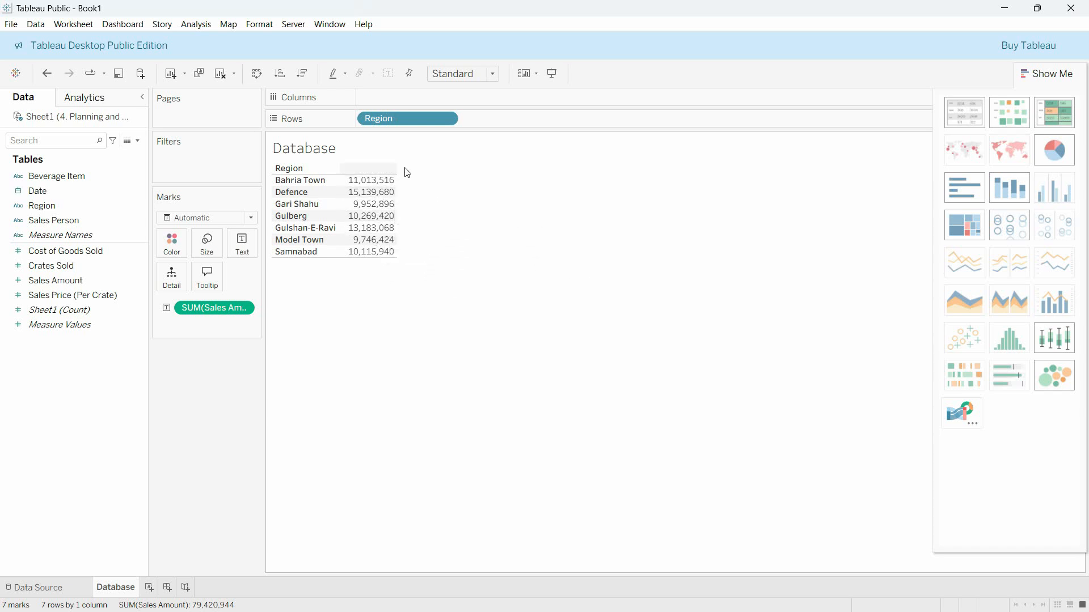
Empty the worksheet by removing Region from Rows and the summed Sales Amount from Marks.
click(446, 118)
click(422, 377)
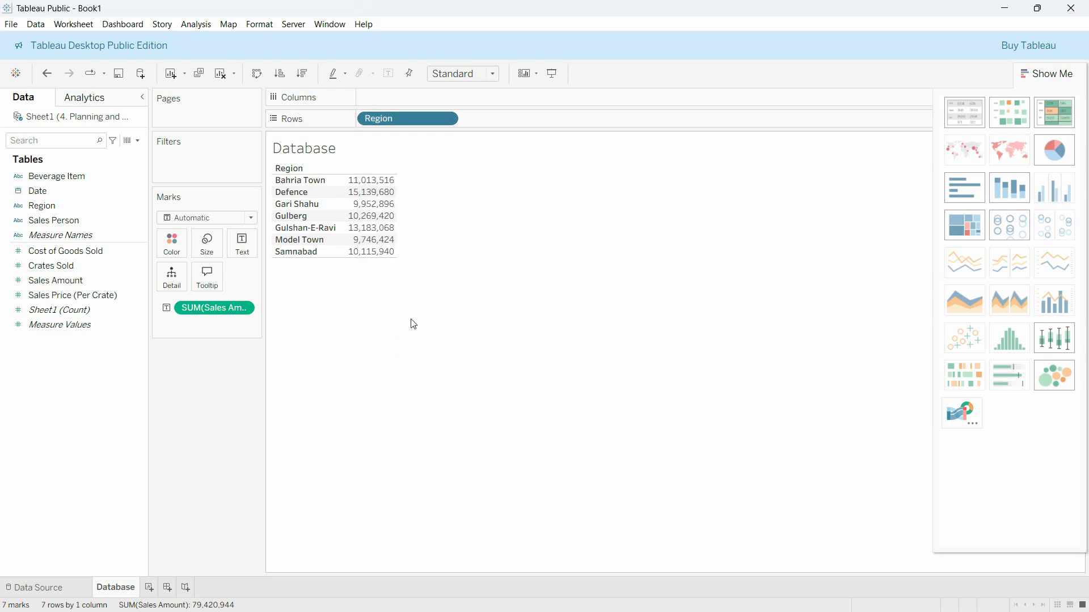
click(423, 118)
click(391, 363)
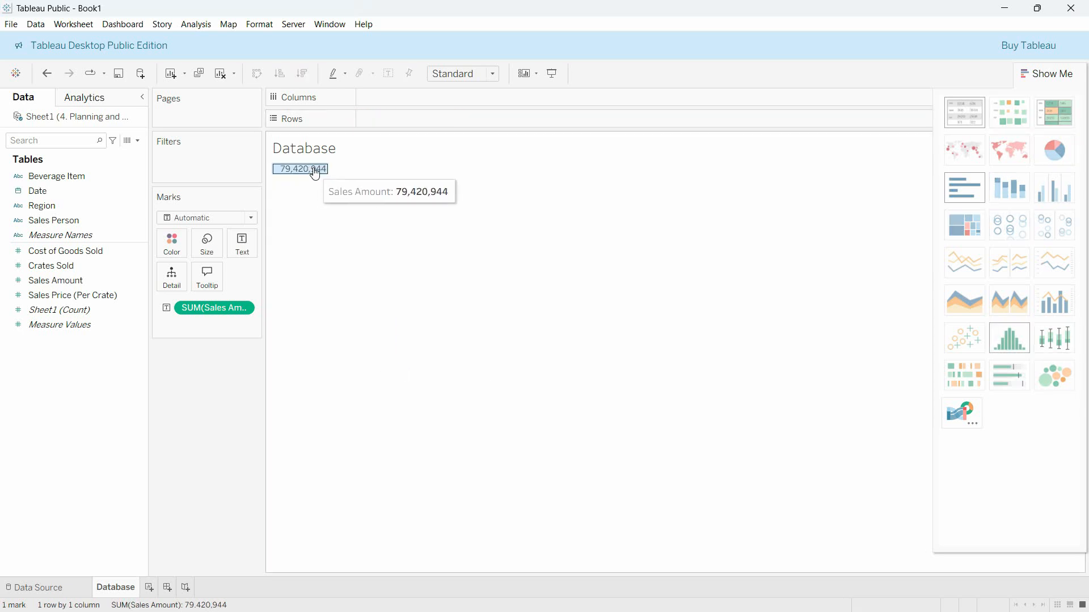
right_click(311, 173)
click(219, 319)
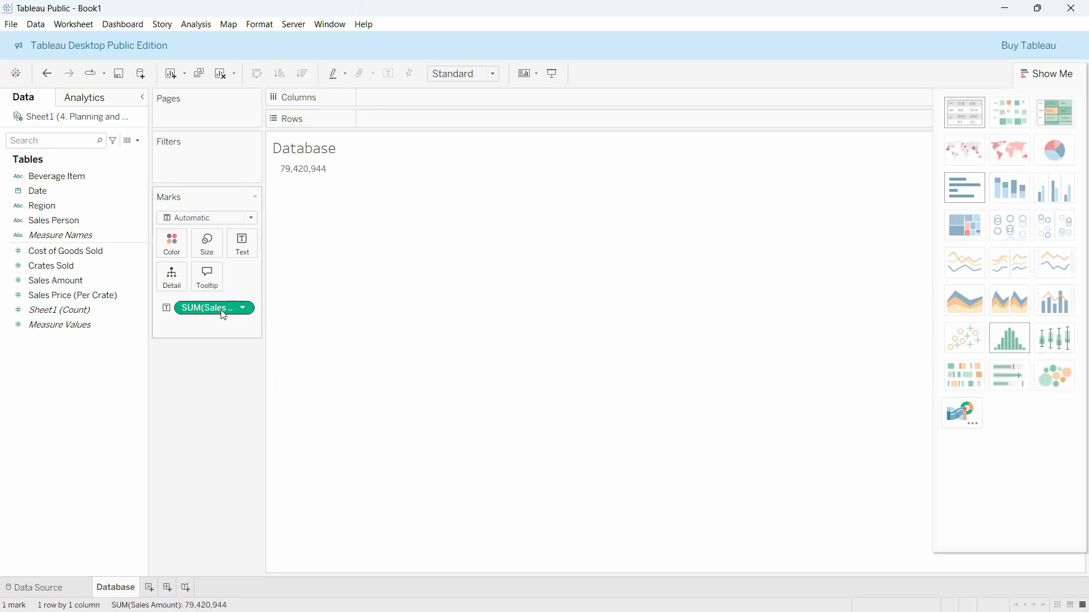
mouse_move(313, 176)
click(243, 309)
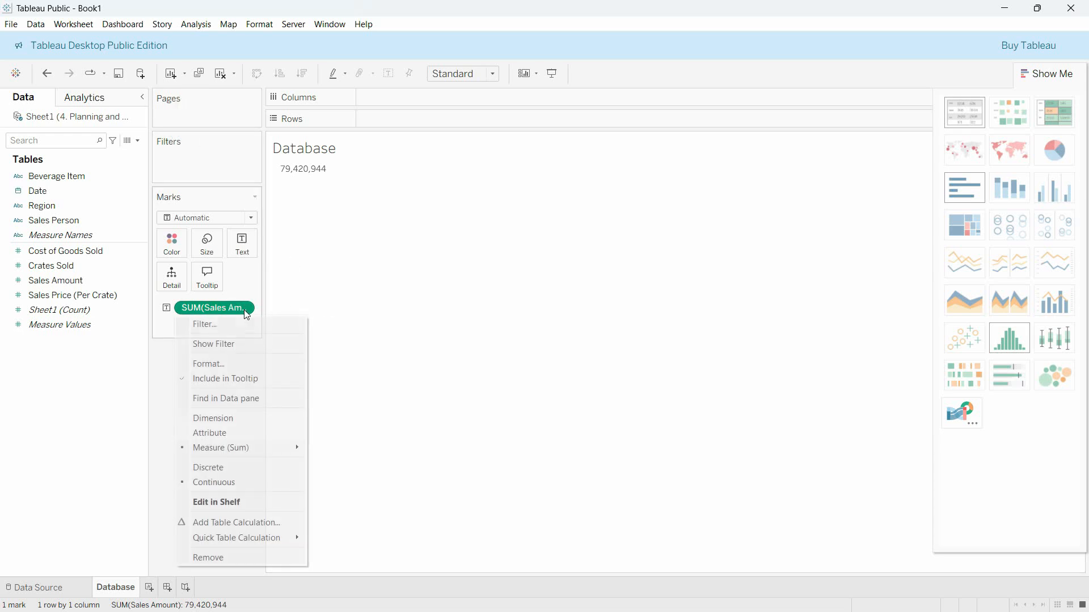
click(208, 557)
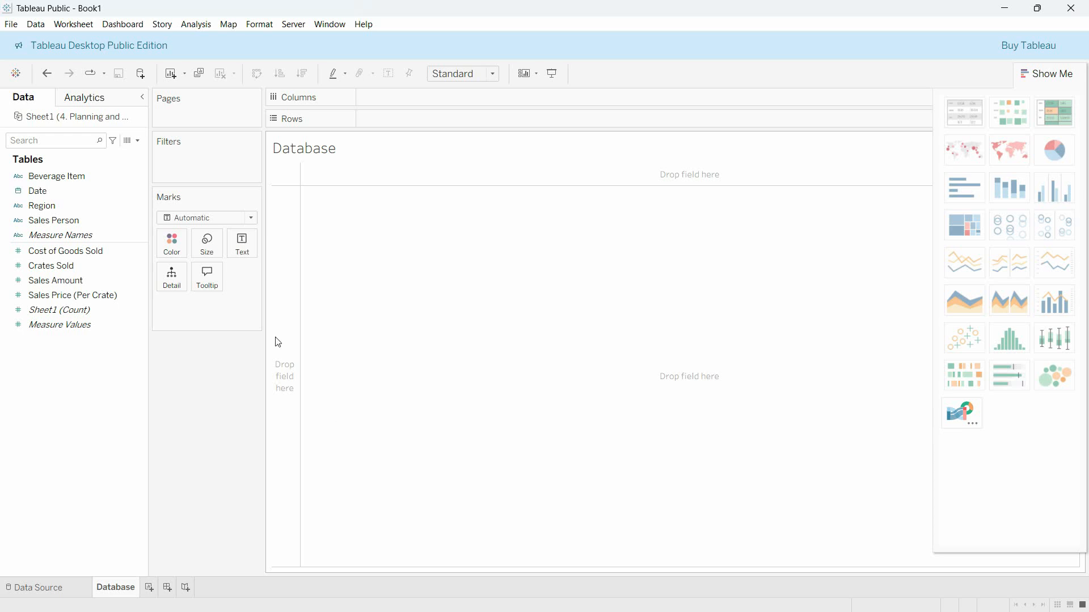
Build a crosstab layout with Sales Person as the rows and Region as the columns.
click(71, 224)
drag(56, 220, 281, 256)
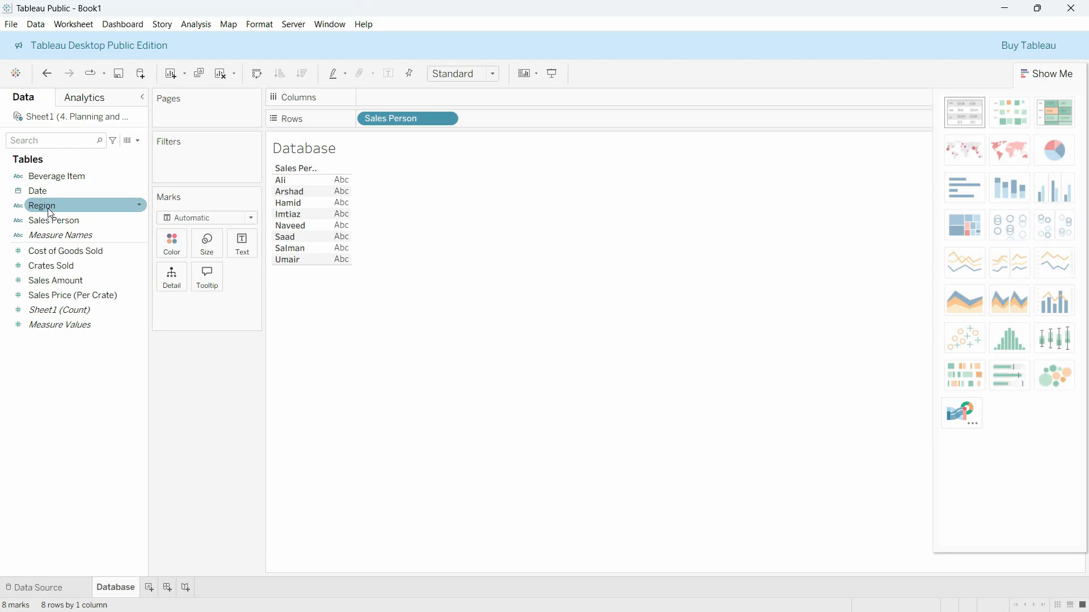
drag(51, 213, 346, 178)
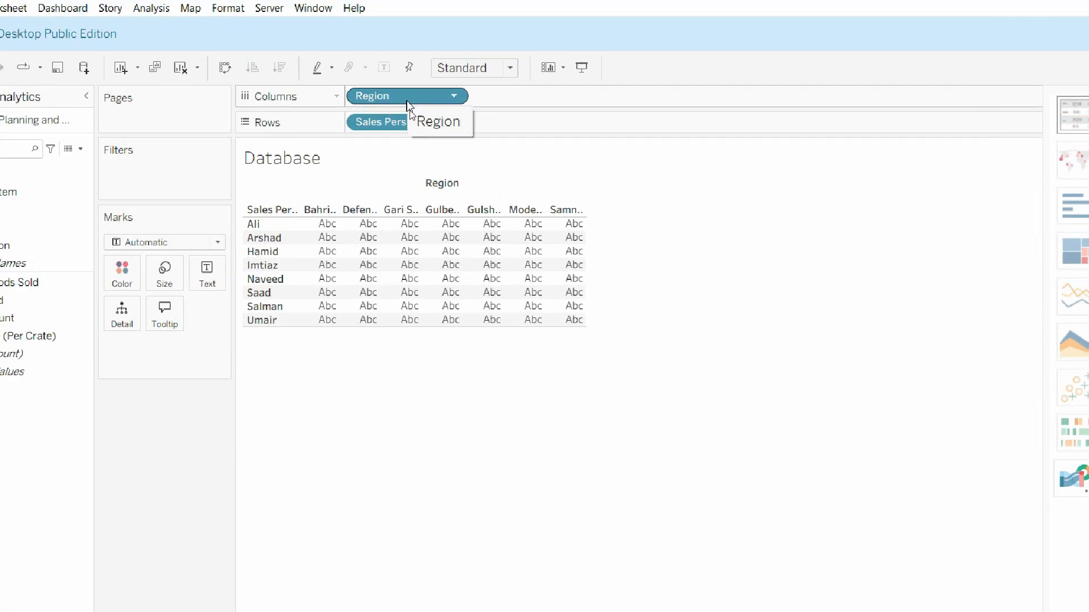
Remove Region from the columns and add it back directly to the Columns shelf.
click(453, 96)
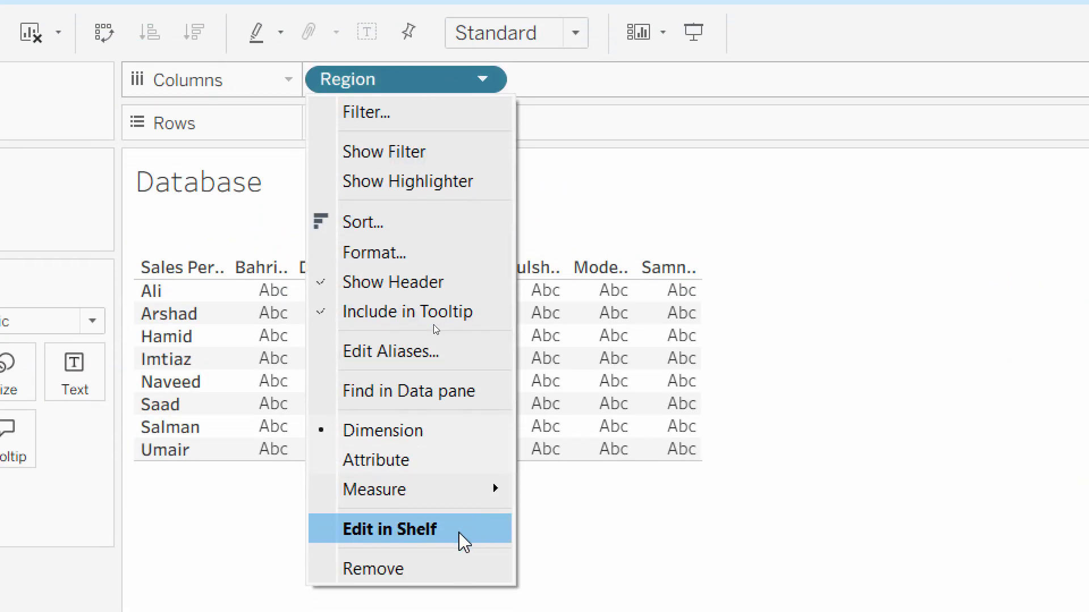
click(437, 568)
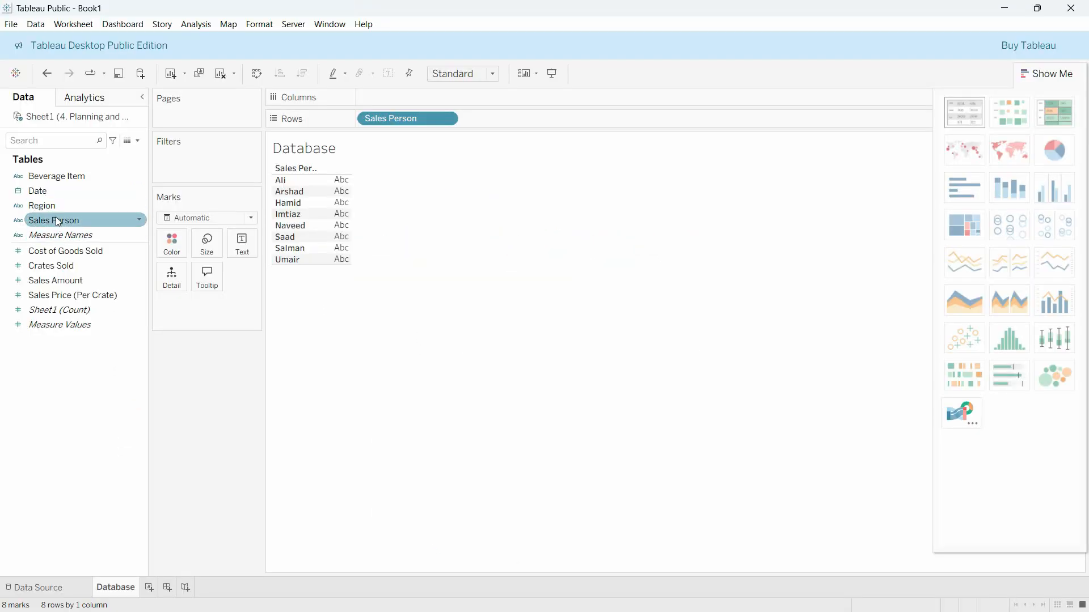
drag(56, 208, 396, 97)
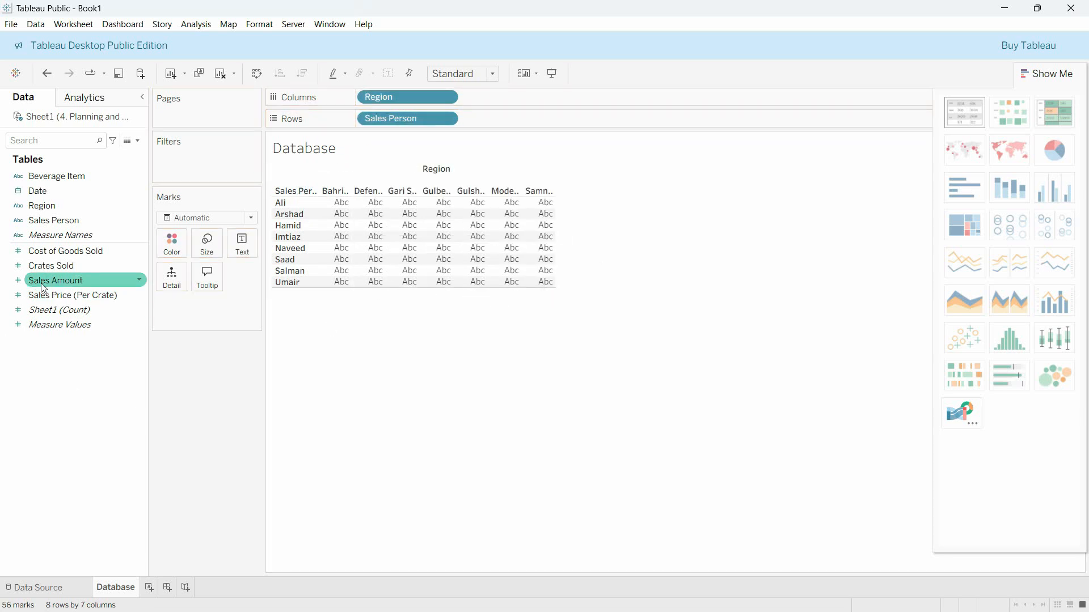
Fill the Sales Person by Region table with summed Sales Amount values and inspect individual cells.
drag(55, 280, 411, 260)
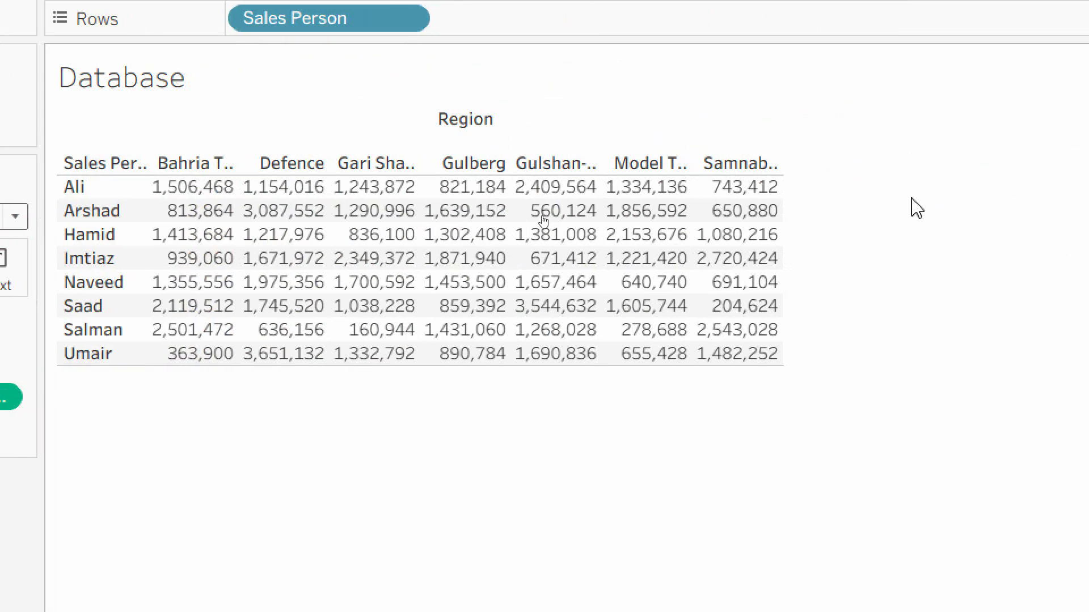
mouse_move(855, 131)
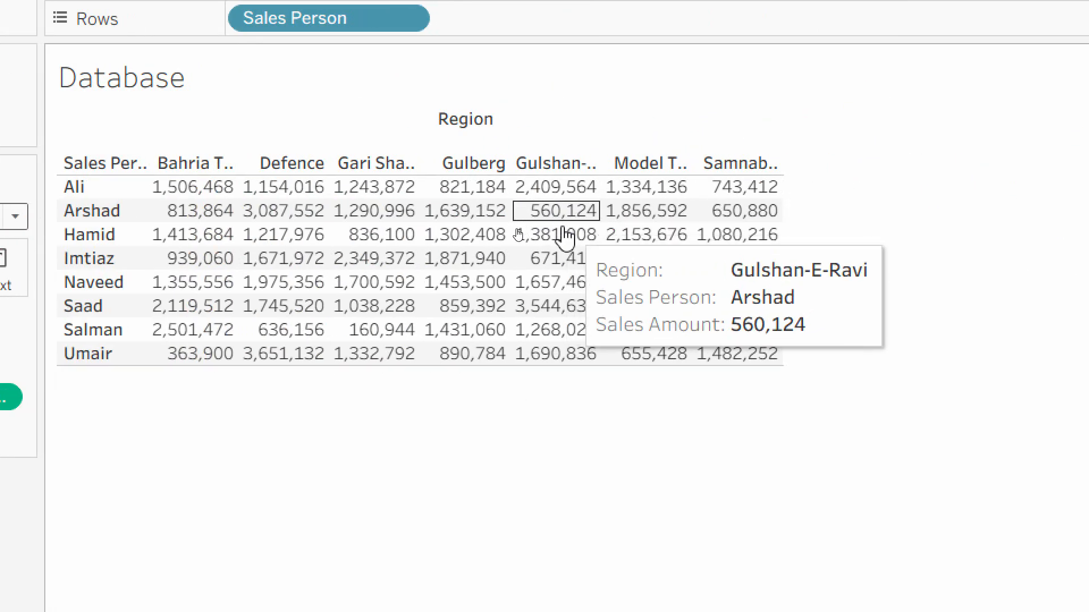
mouse_move(457, 241)
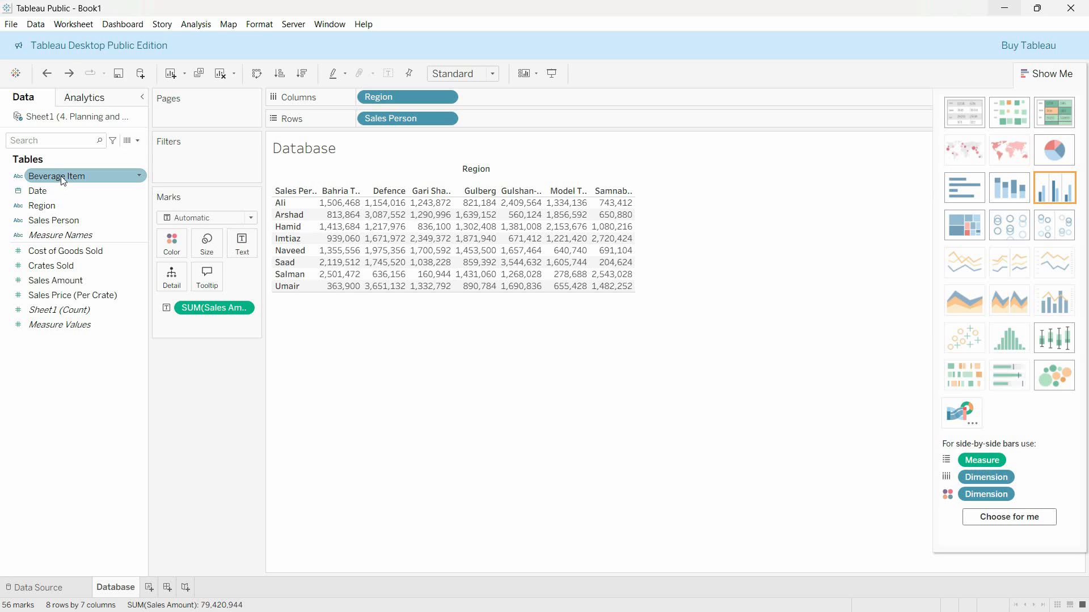
Replace Sales Person with Beverage Item as the table's rows, and swap Sales Person back in.
mouse_move(60, 180)
mouse_down()
mouse_move(79, 194)
mouse_move(275, 232)
mouse_move(290, 245)
mouse_up()
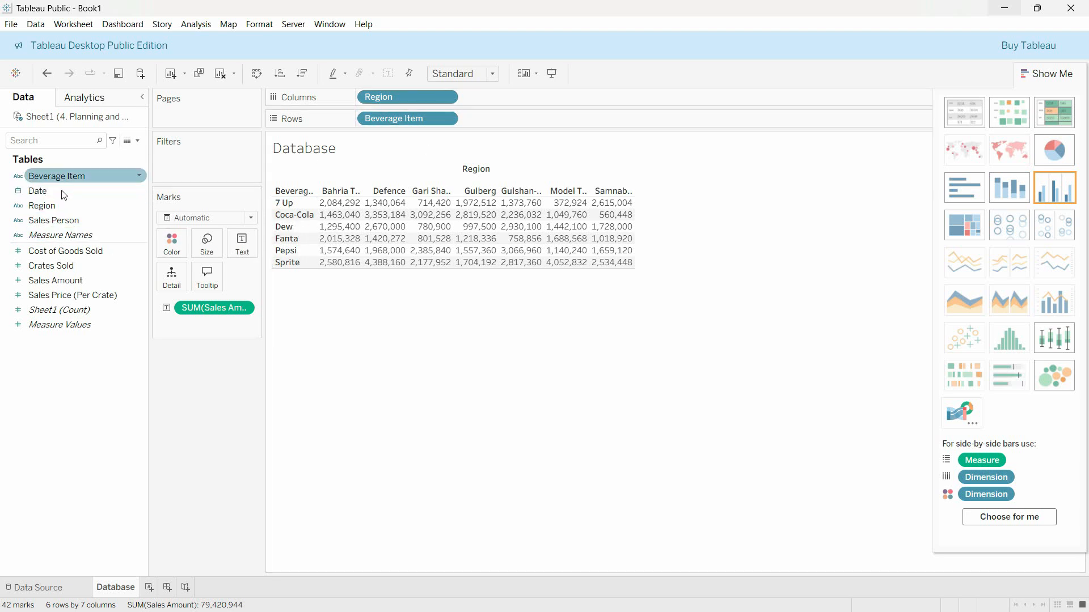
click(53, 206)
drag(54, 209, 291, 228)
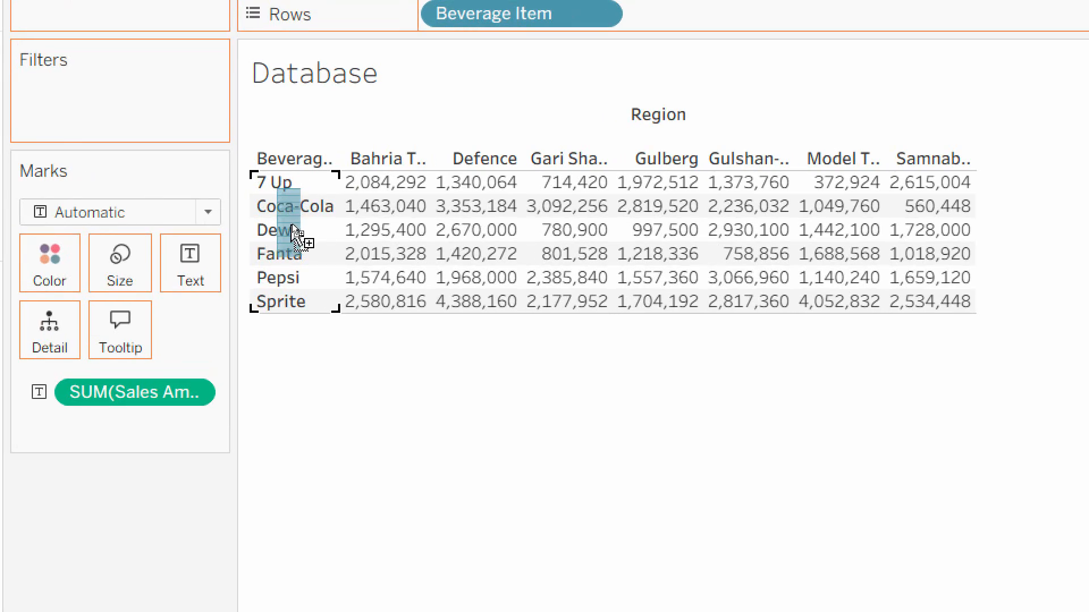
drag(291, 229, 287, 252)
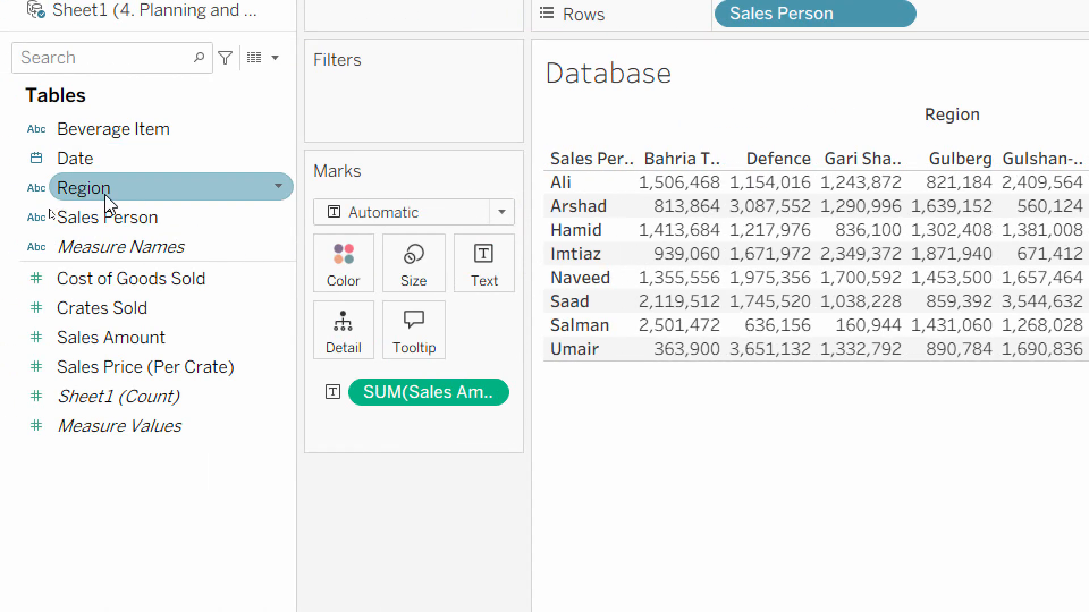
Try Beverage Item as an outer row level ahead of Sales Person, and undo the addition.
drag(139, 196, 554, 264)
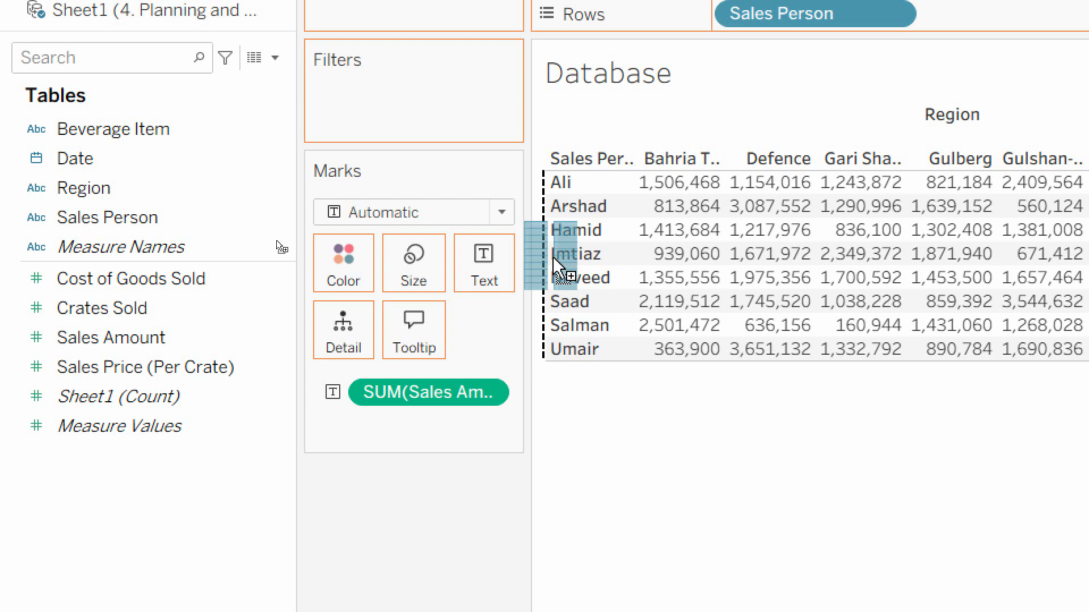
drag(558, 264, 555, 267)
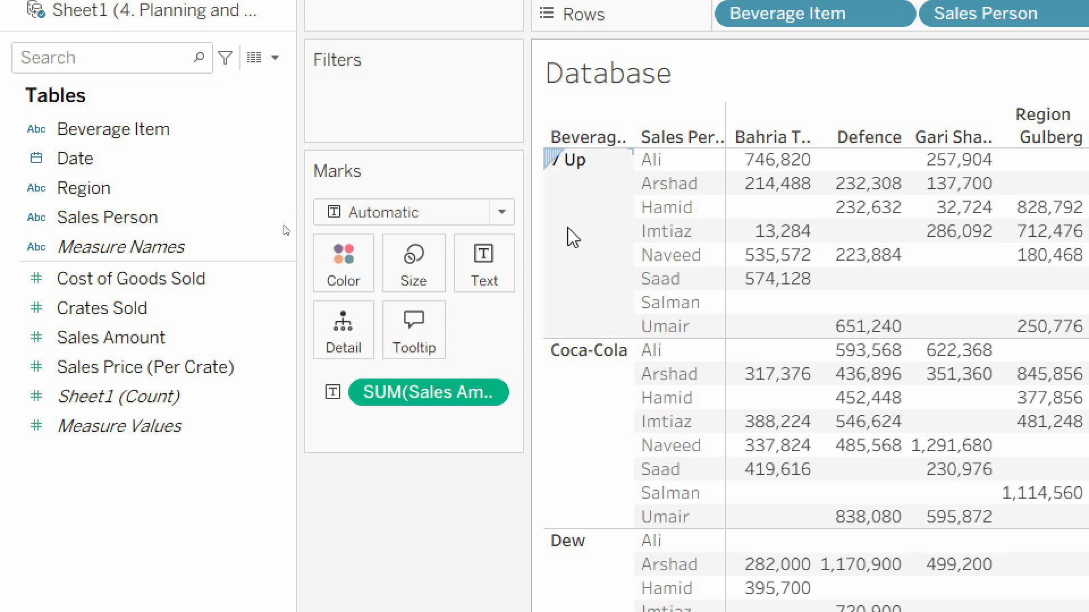
key(ctrl+z)
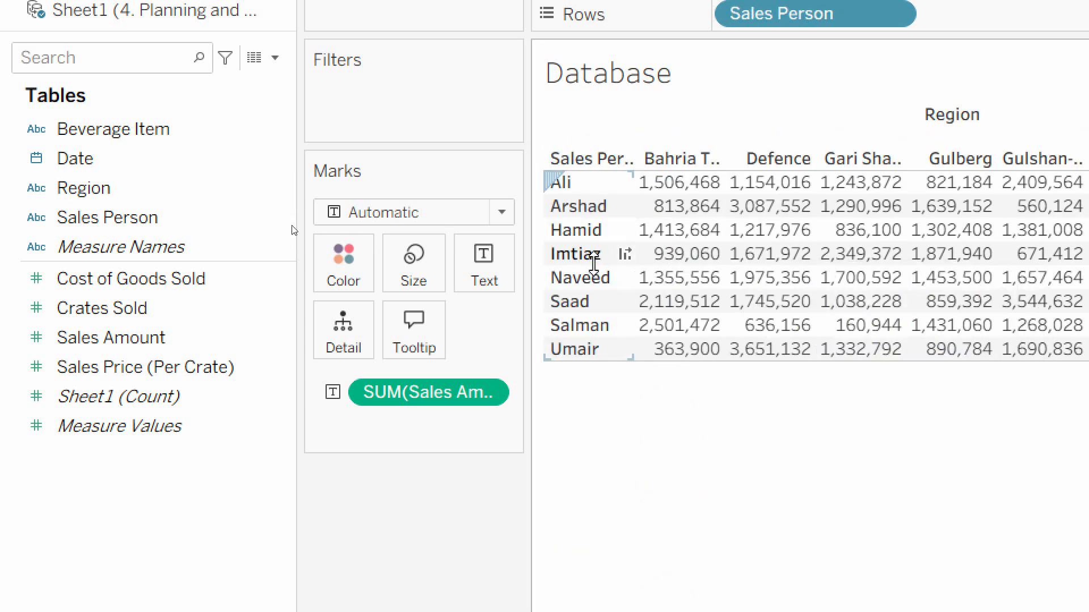
Add Beverage Item as an inner row level after Sales Person in the Region table.
mouse_move(655, 204)
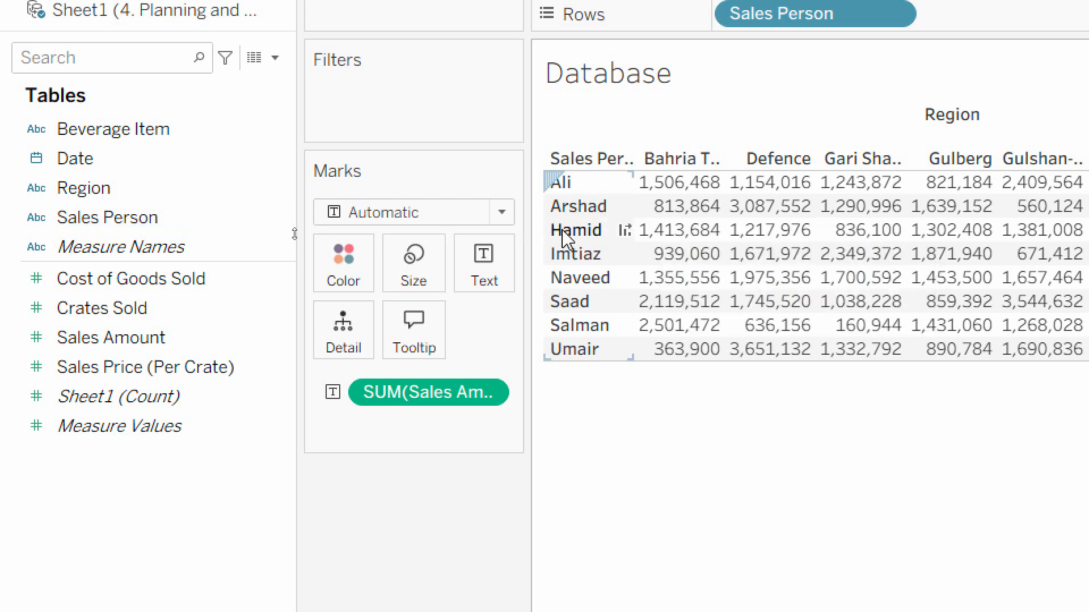
click(74, 130)
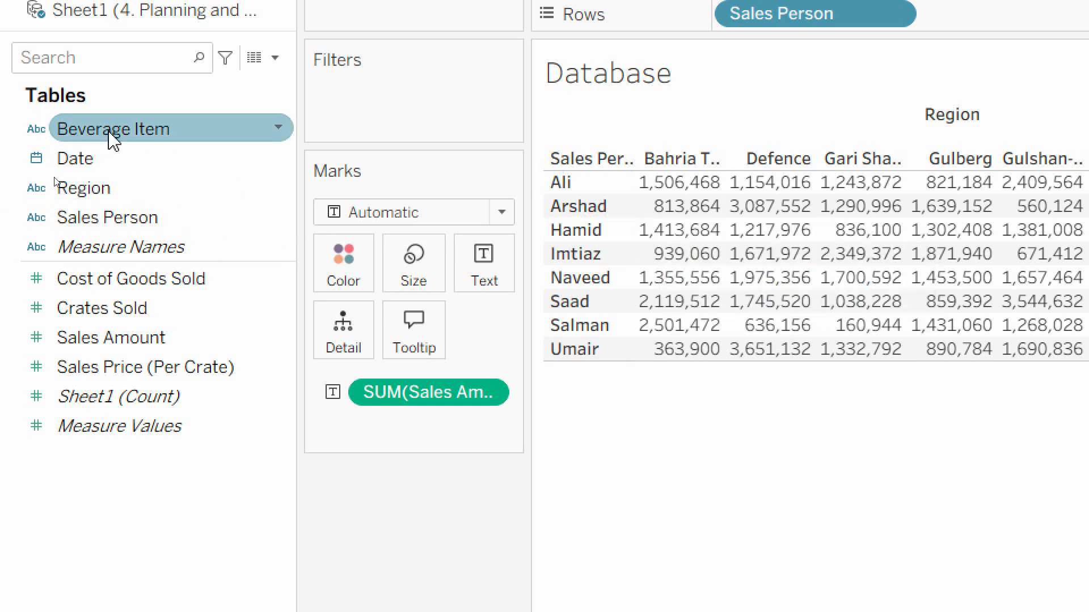
drag(114, 139, 631, 227)
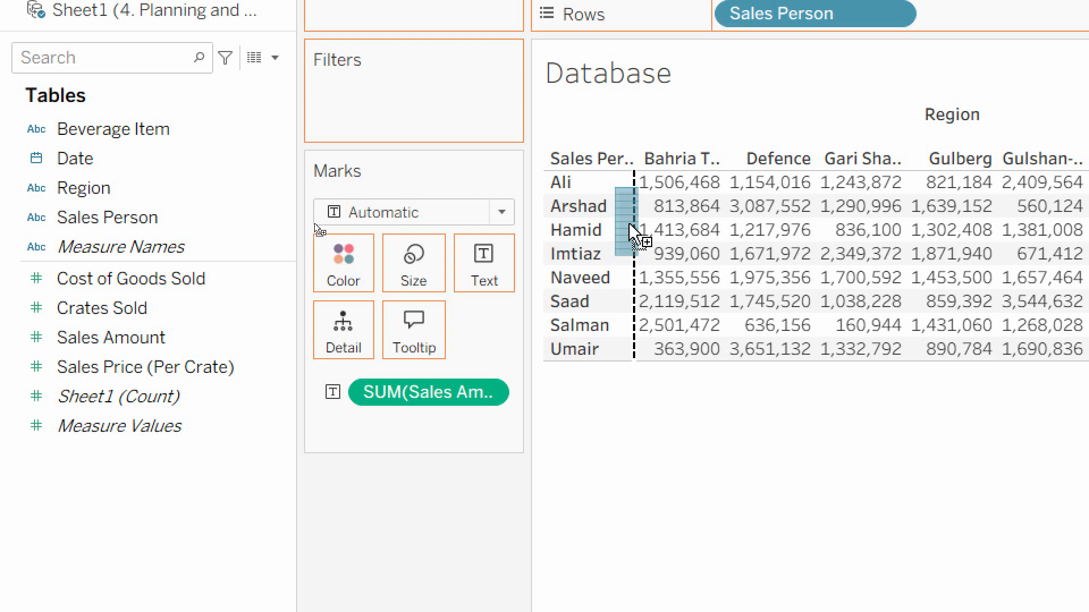
drag(630, 226, 629, 229)
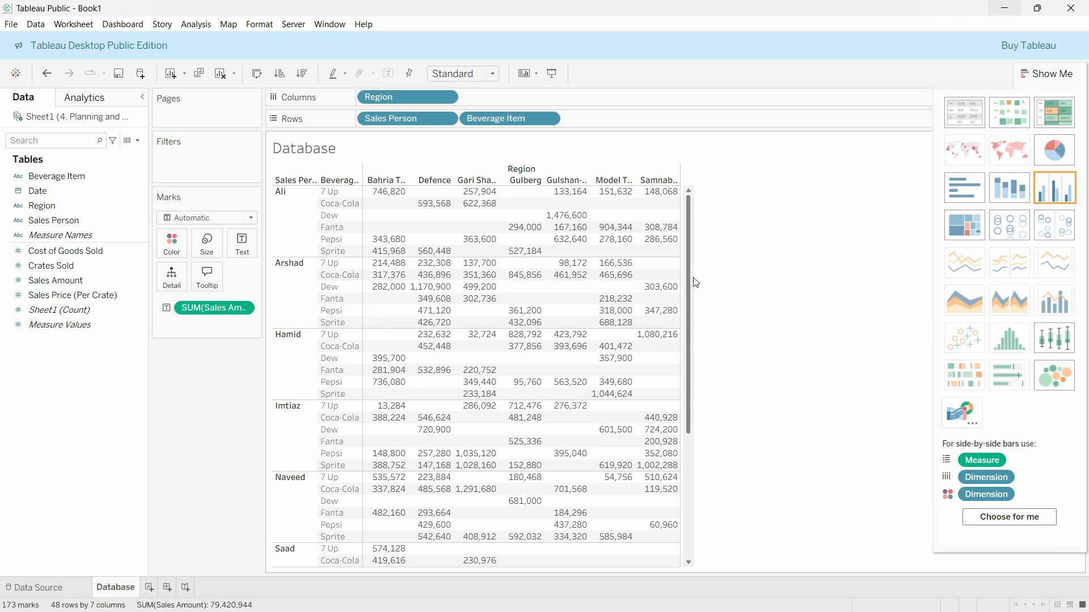
Remove the summed Sales Amount values from the table and clear the whole sheet.
right_click(243, 308)
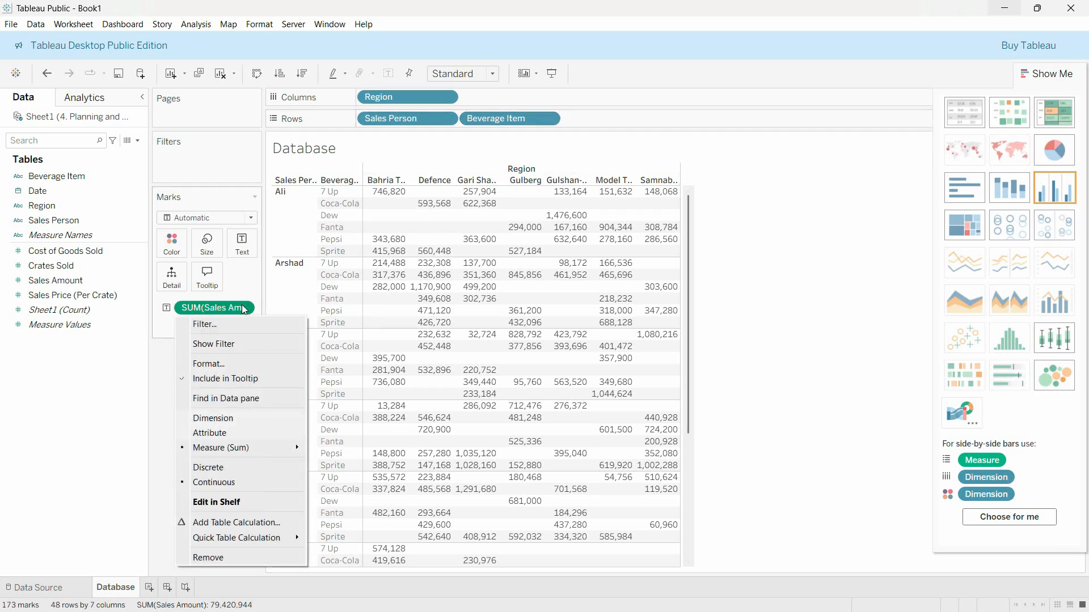
click(226, 554)
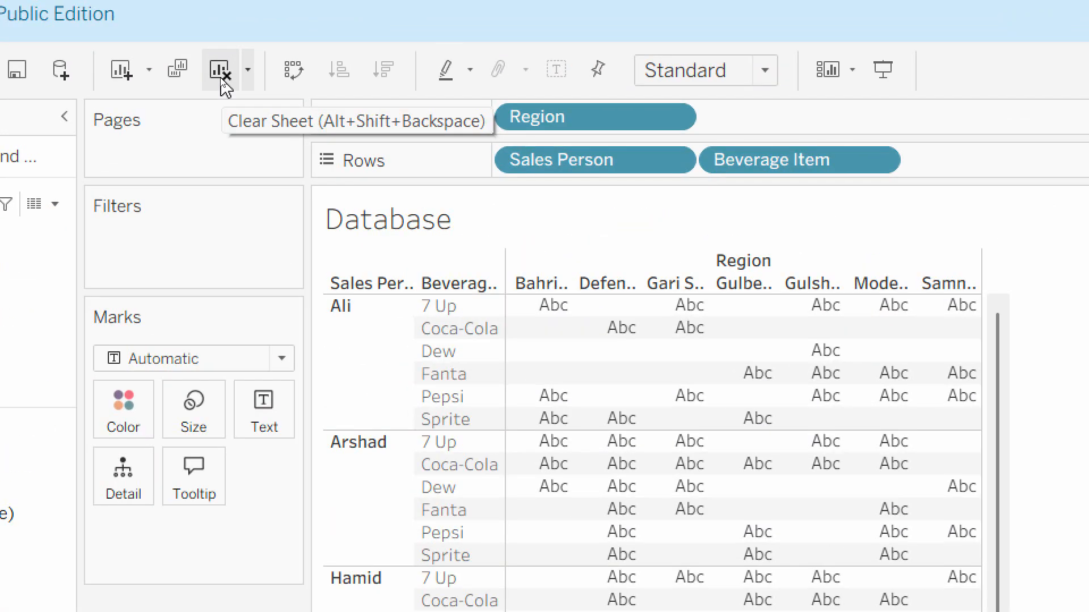
click(220, 70)
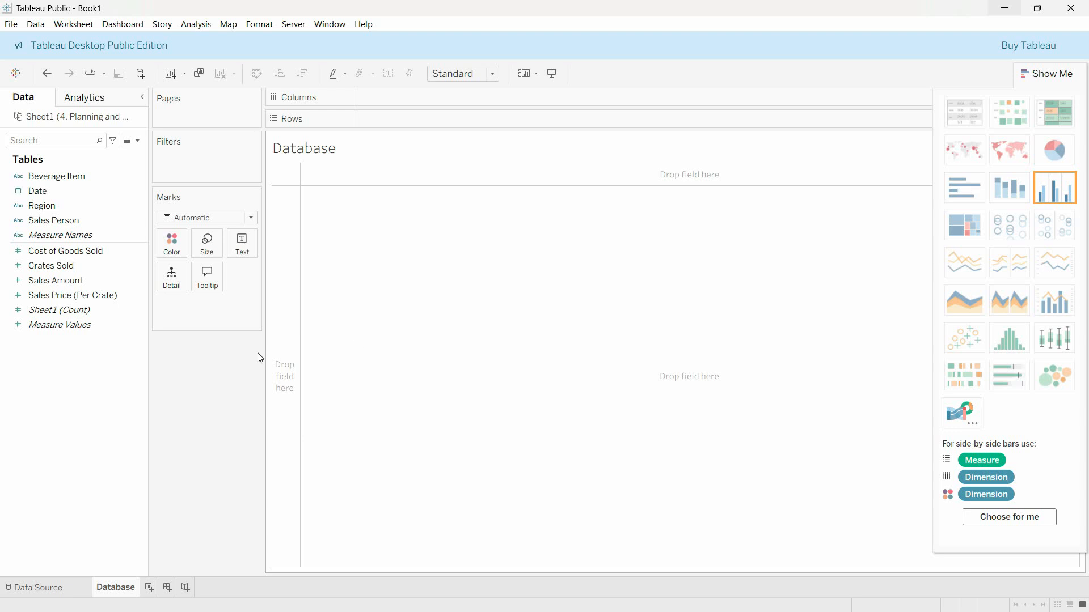
Build a table with Beverage Item as rows and summed Sales Amount as the values.
drag(63, 177, 274, 226)
drag(273, 225, 277, 225)
drag(59, 280, 318, 215)
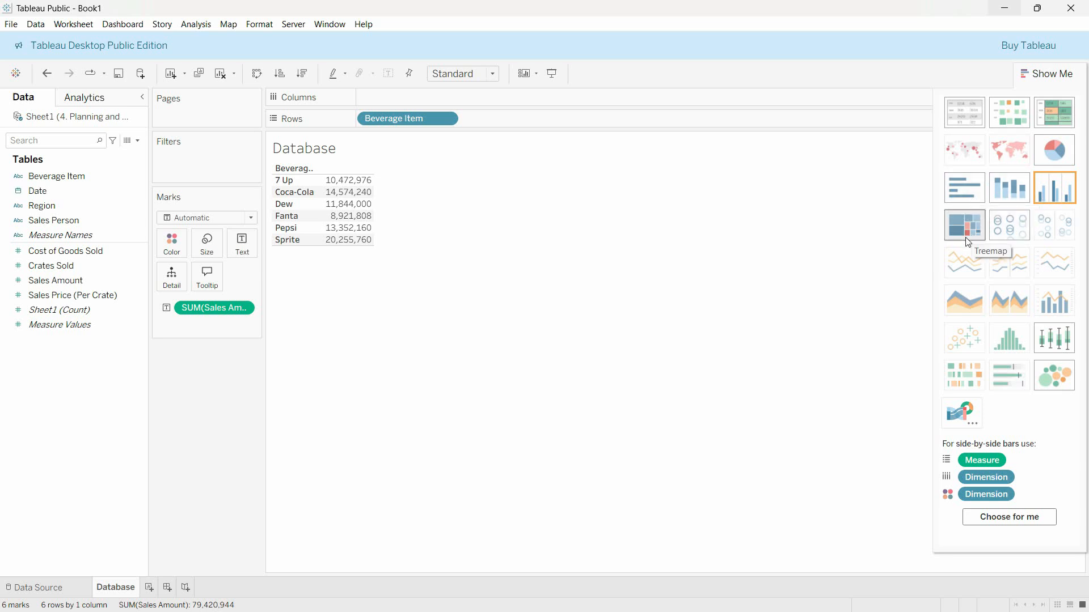
Try showing the Beverage Item sales as horizontal bars, and switch back to a text table.
click(993, 193)
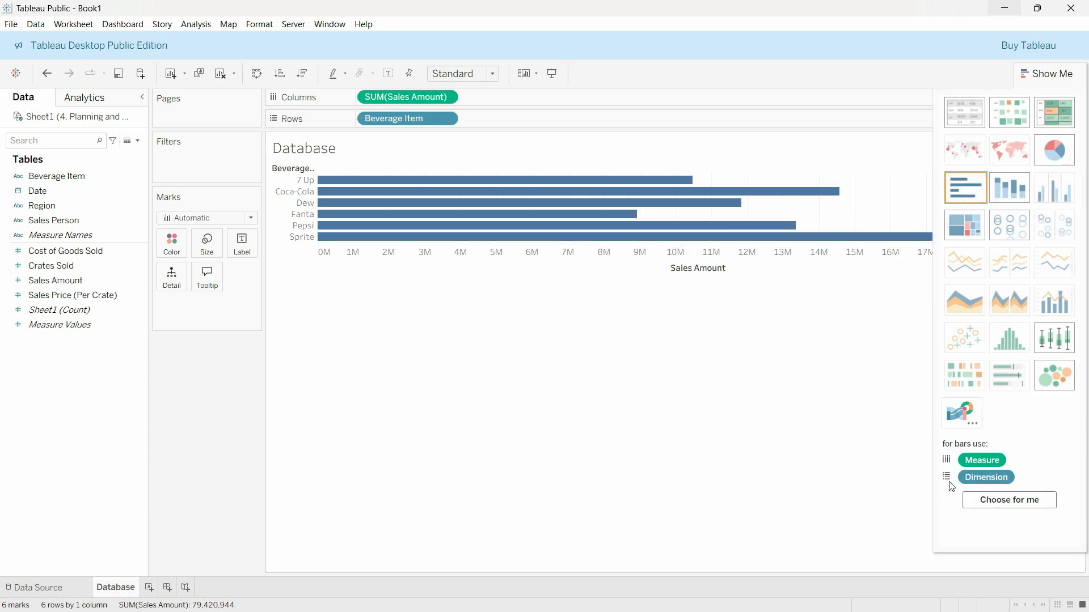
mouse_move(332, 182)
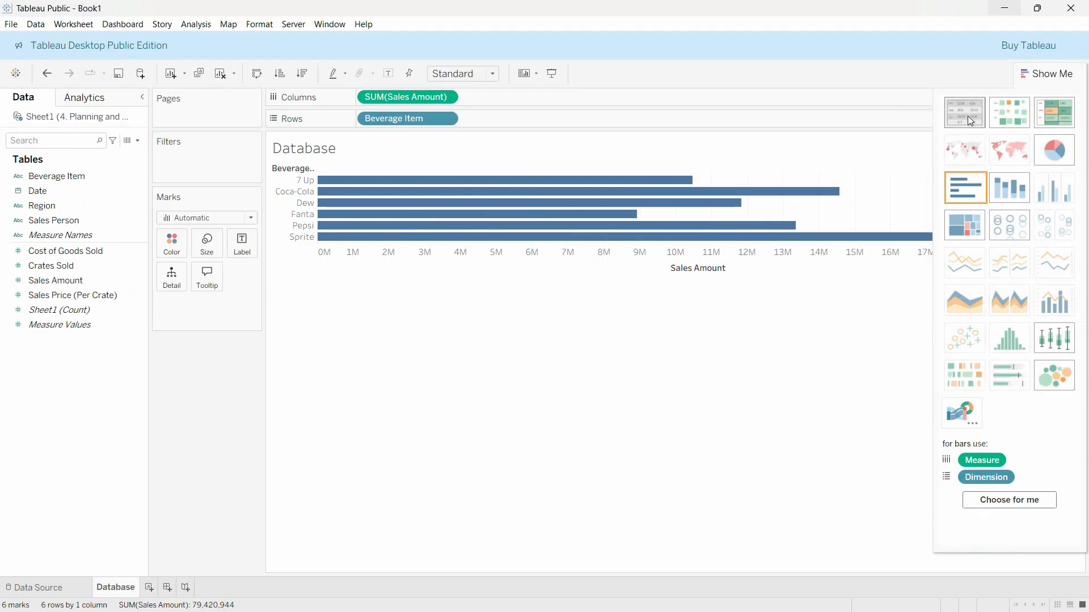
click(965, 114)
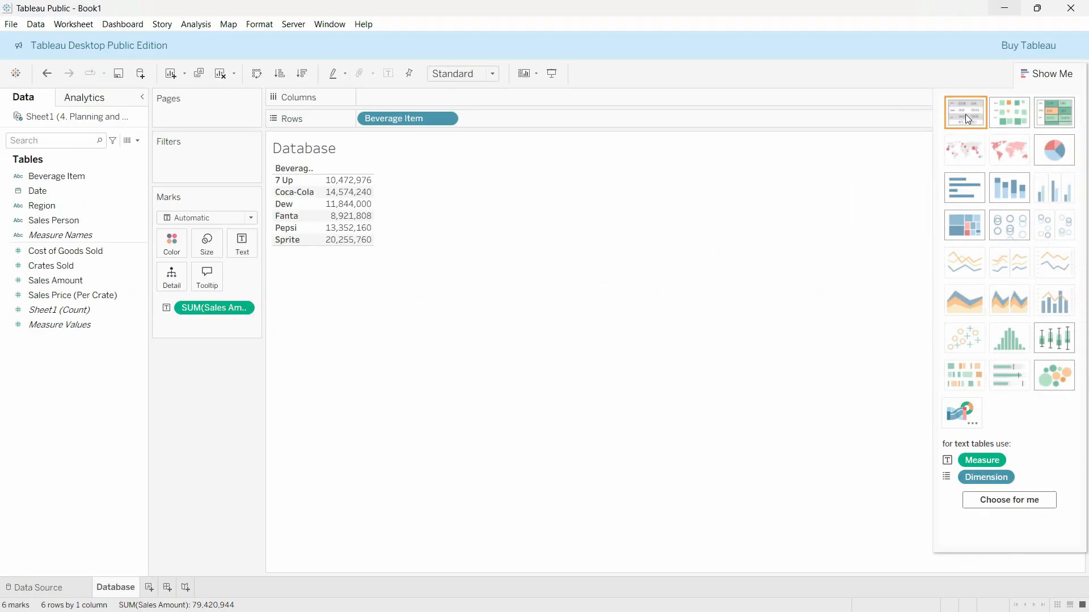
Break the Beverage Item sales table down by Region across the columns.
mouse_move(339, 211)
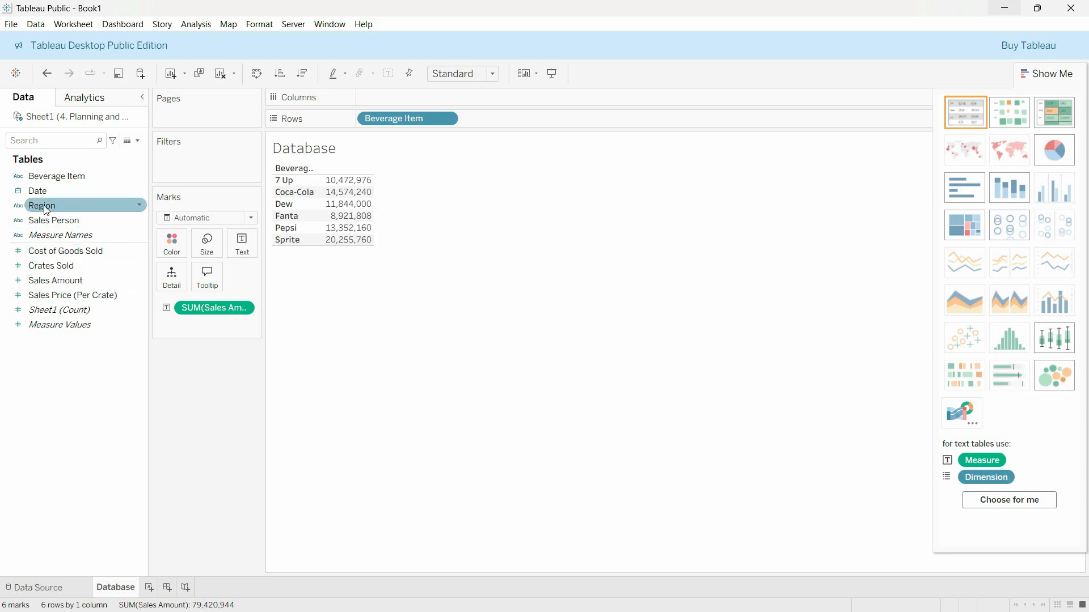
drag(91, 206, 449, 98)
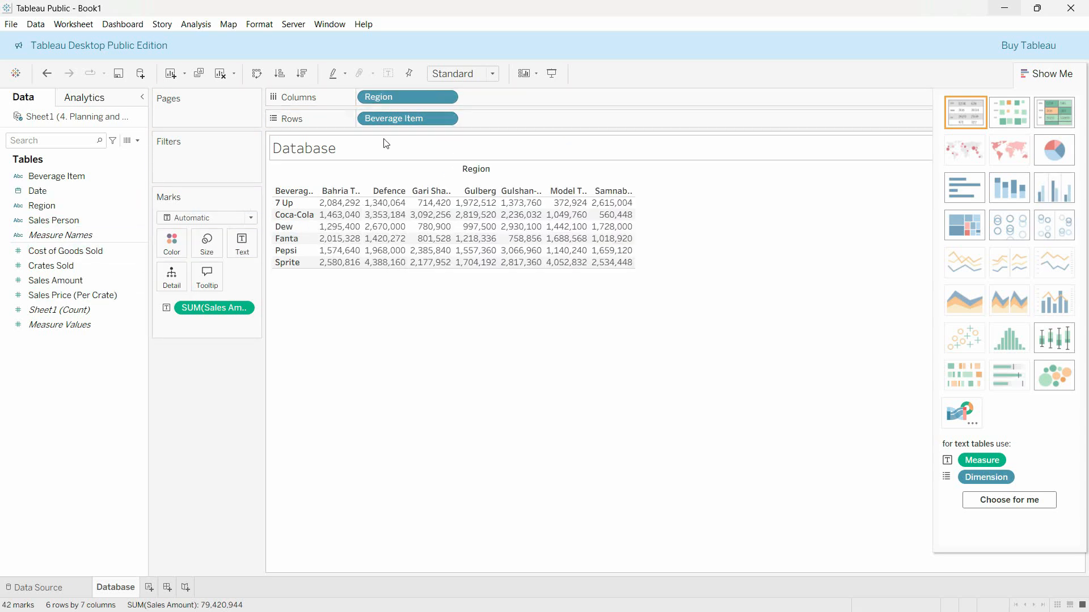
mouse_move(362, 215)
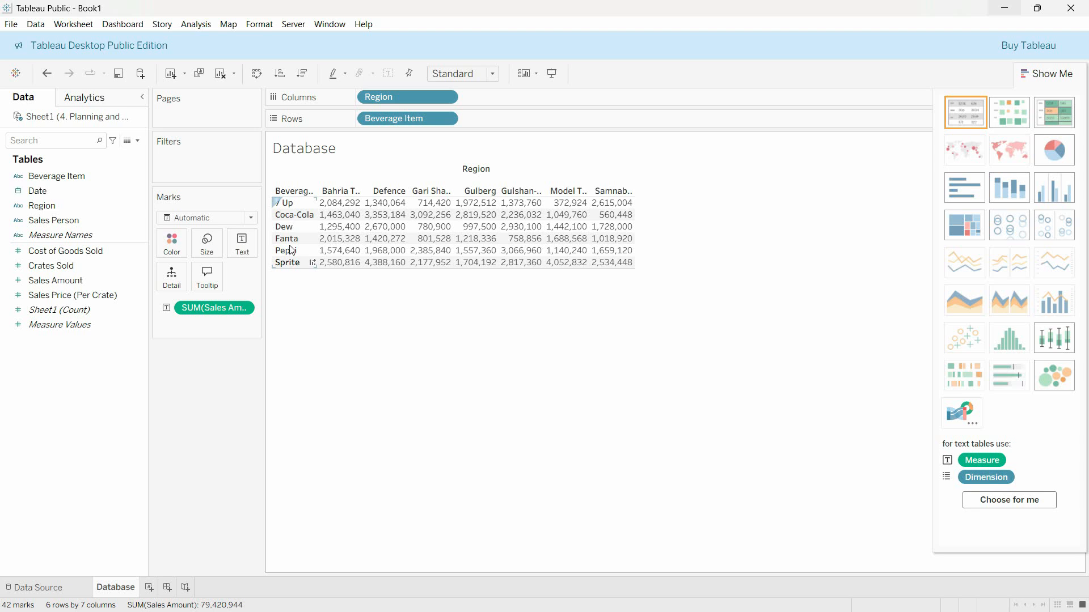
Clear the sheet and undo the clearing, and swap the fields so Beverage Item forms the columns and Region the rows.
click(221, 83)
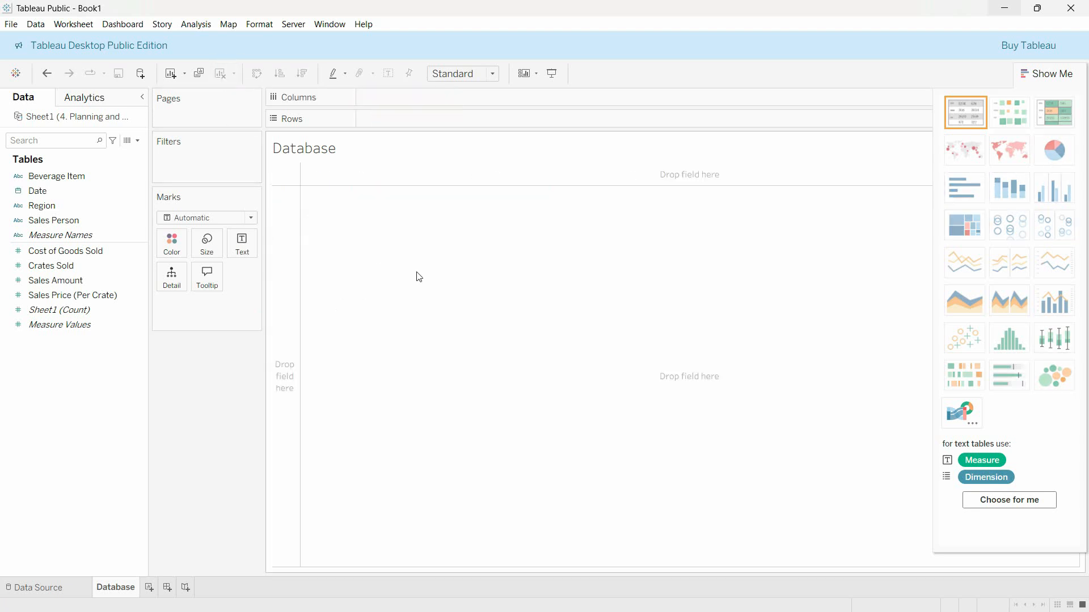
key(ctrl+z)
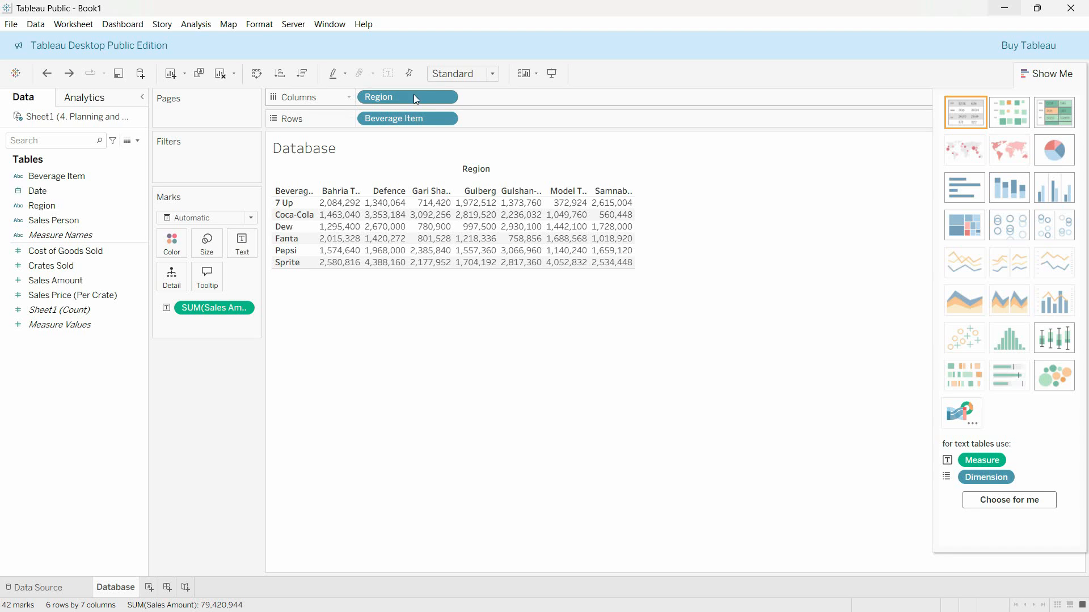
drag(418, 126, 476, 99)
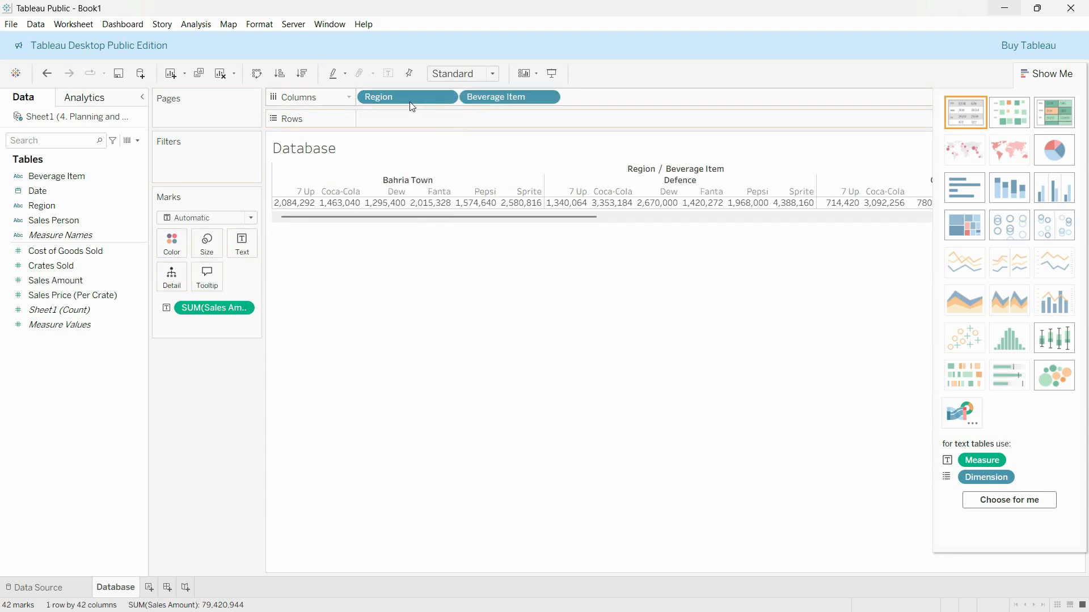
drag(413, 111, 411, 117)
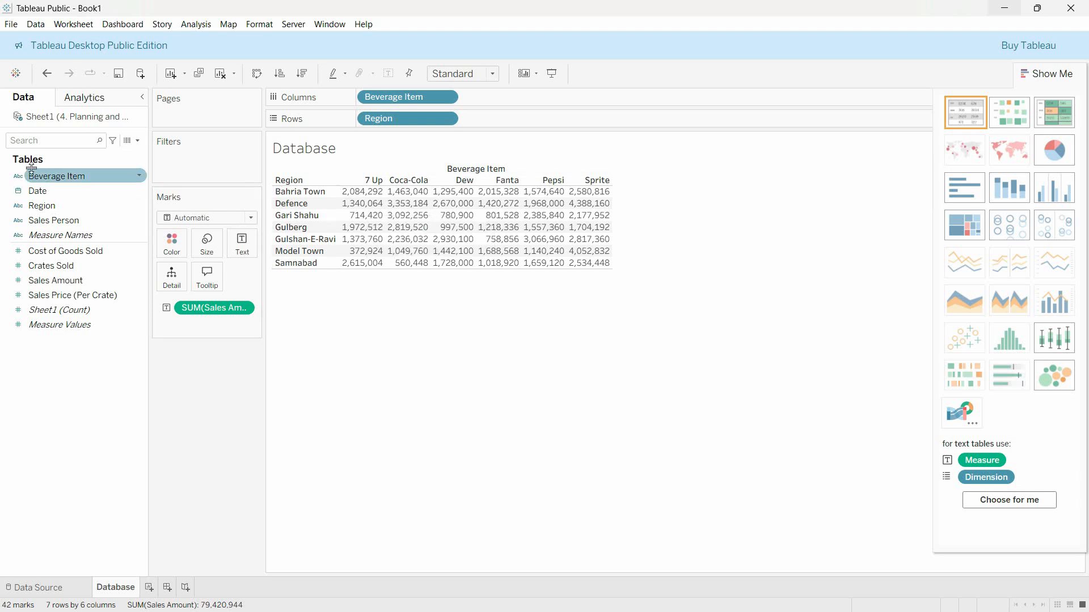
Try Sales Person as an inner row level after Region, and remove it again.
drag(32, 210, 336, 209)
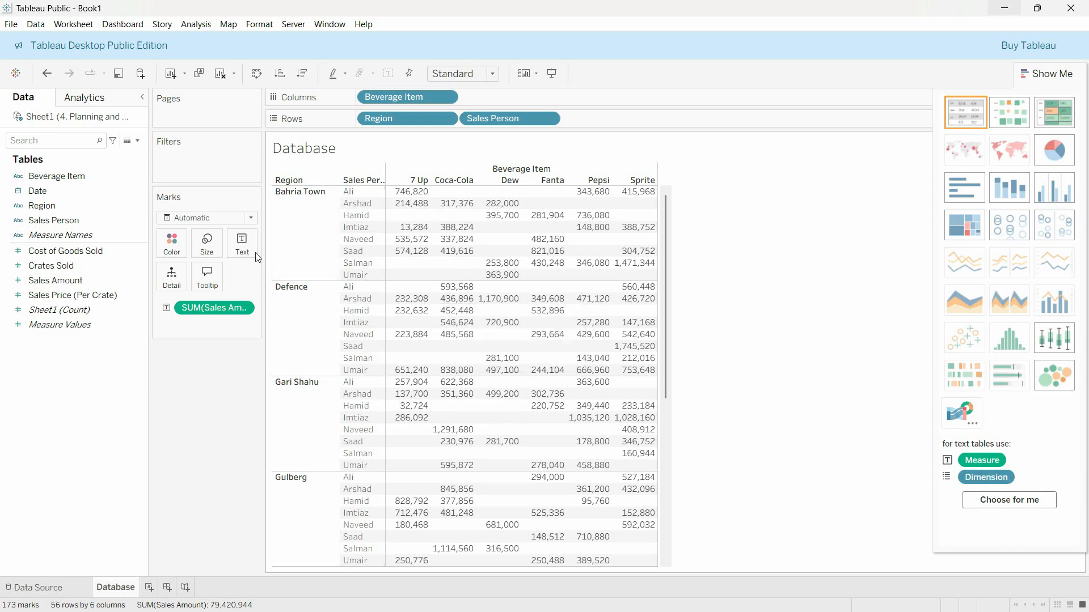
click(548, 118)
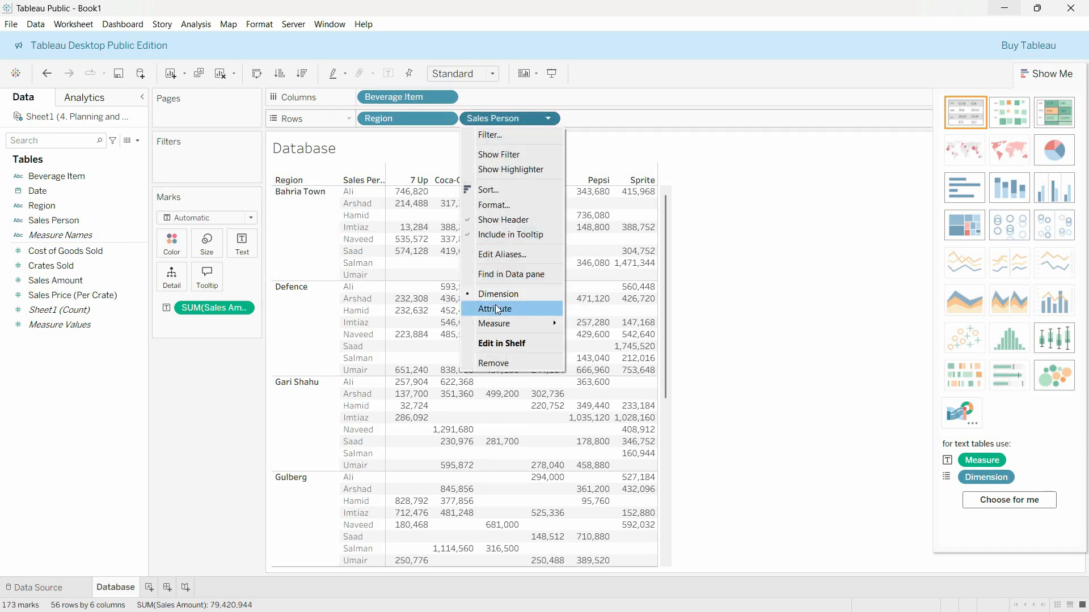
click(493, 363)
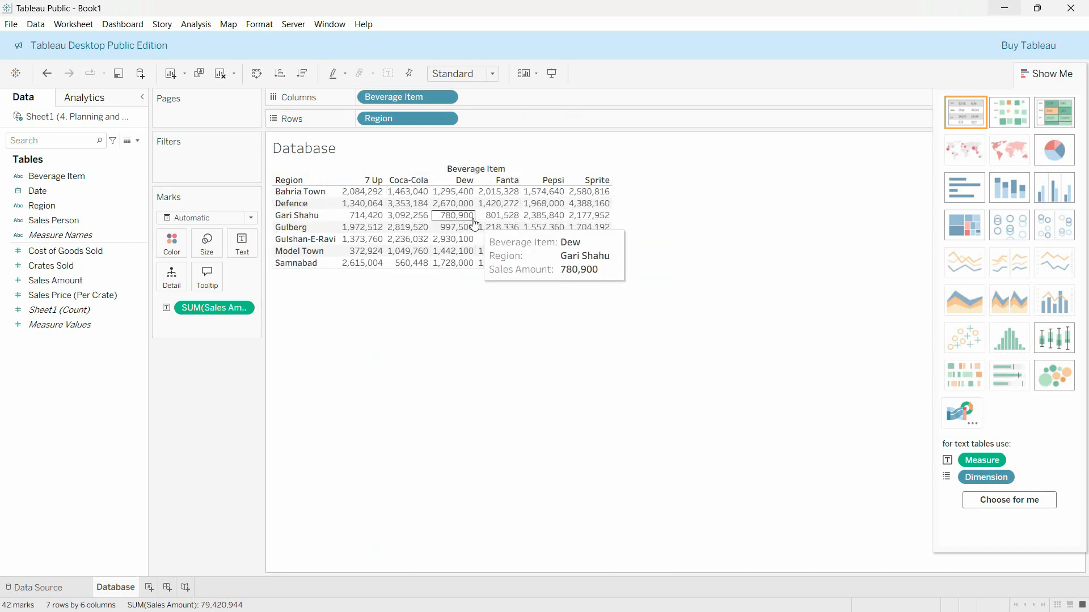
Filter the table by Sales Person to one selected person, and remove the filter again.
click(54, 222)
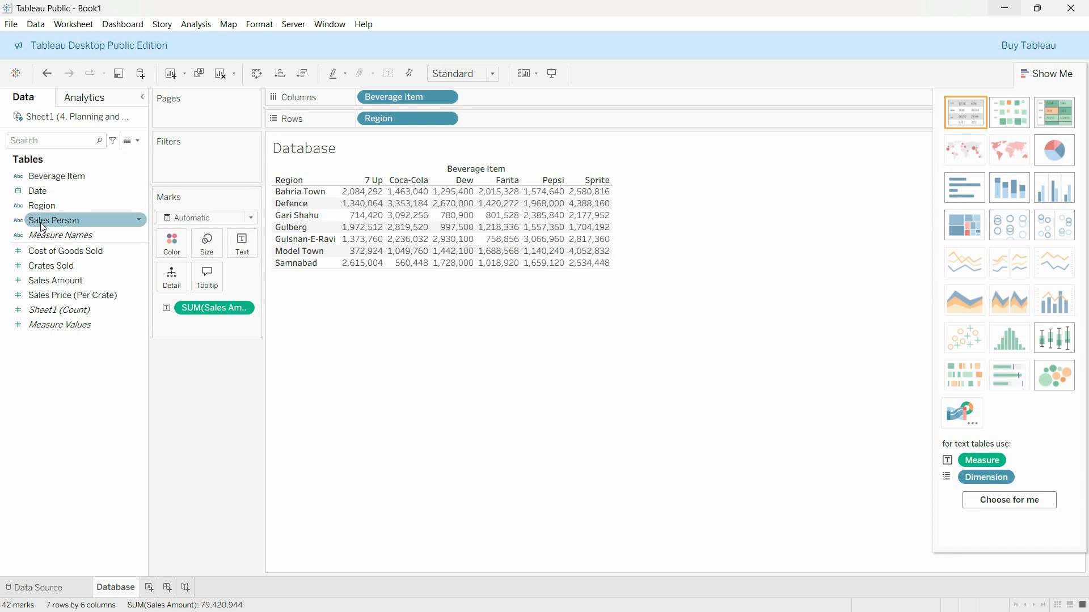
drag(43, 227, 161, 155)
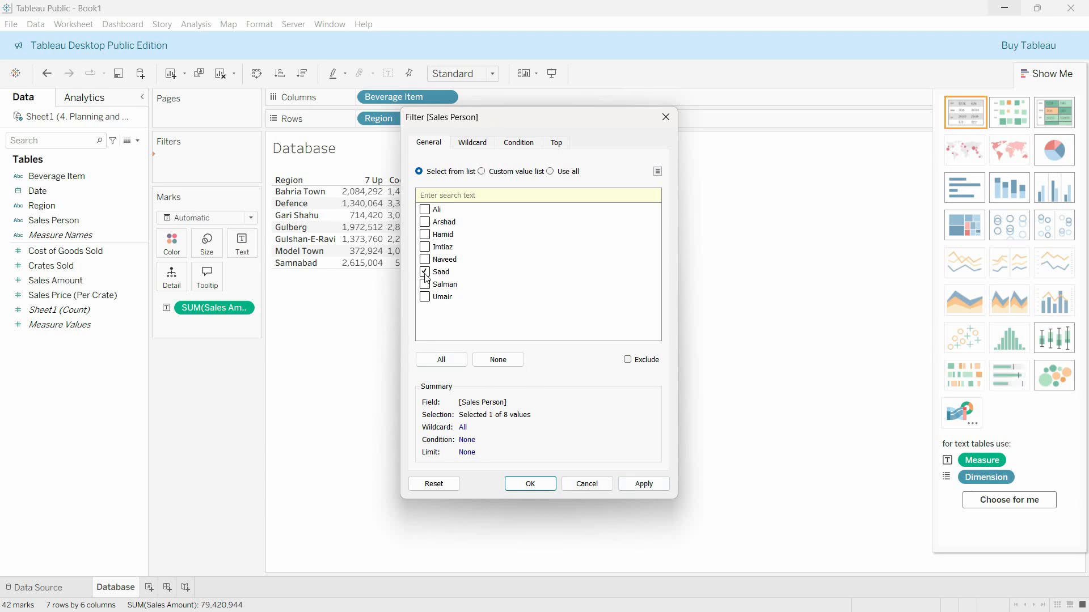
click(646, 488)
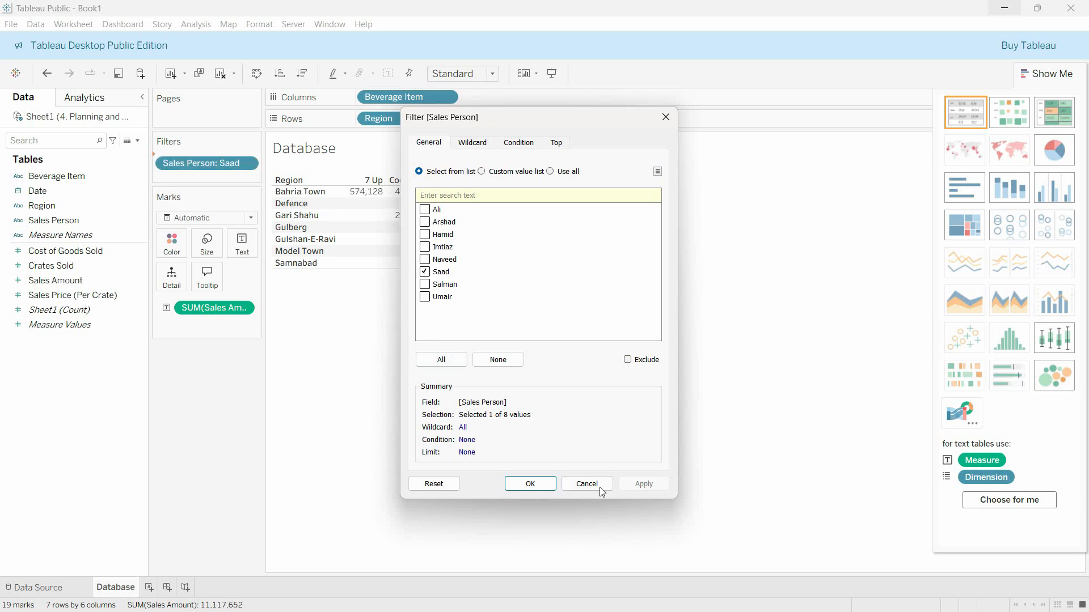
click(531, 484)
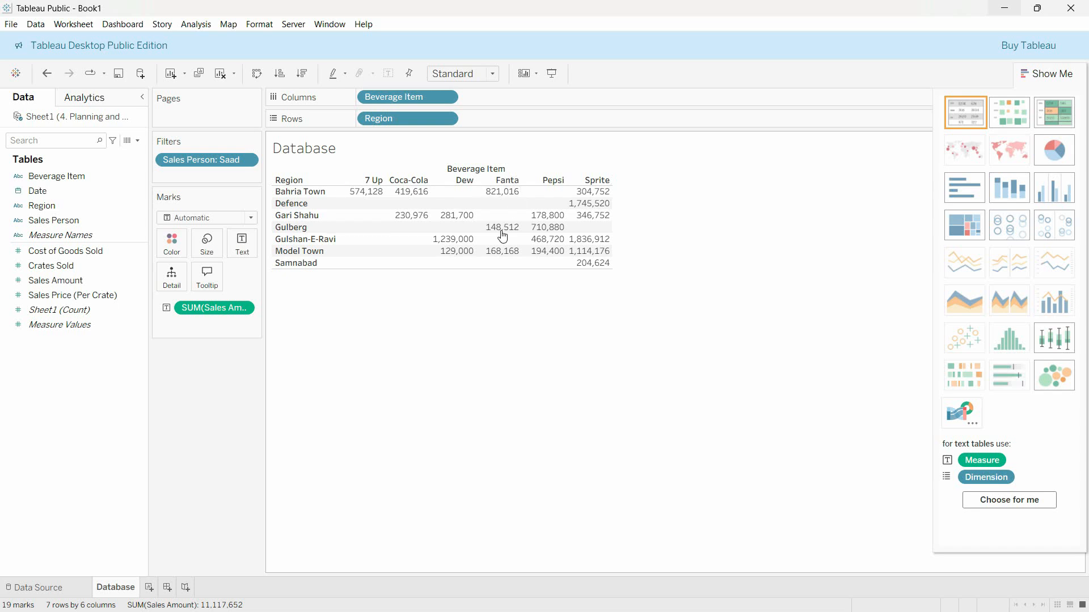
click(246, 161)
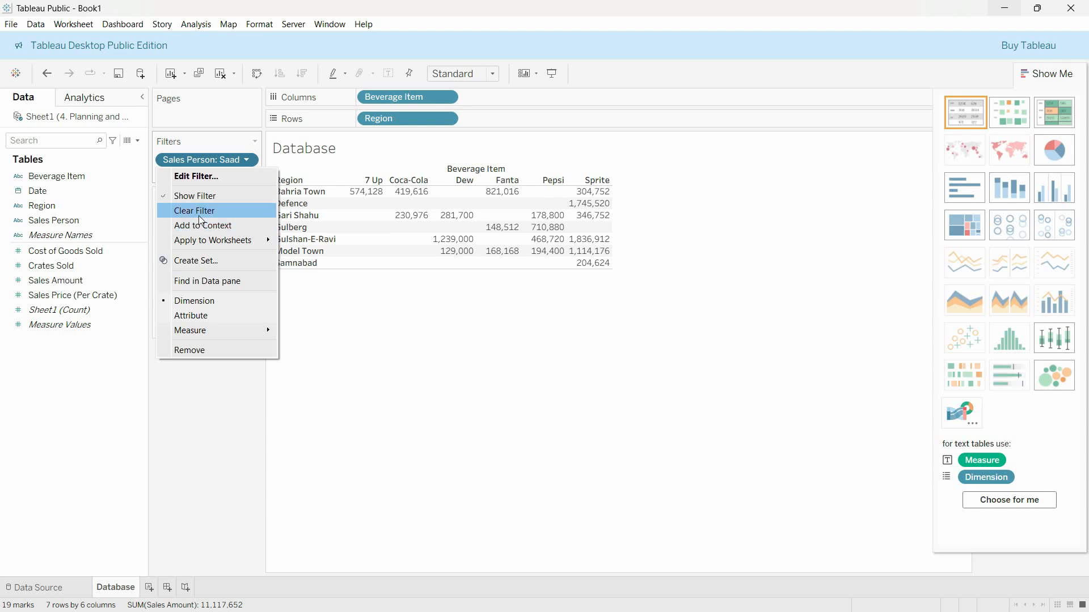
click(201, 212)
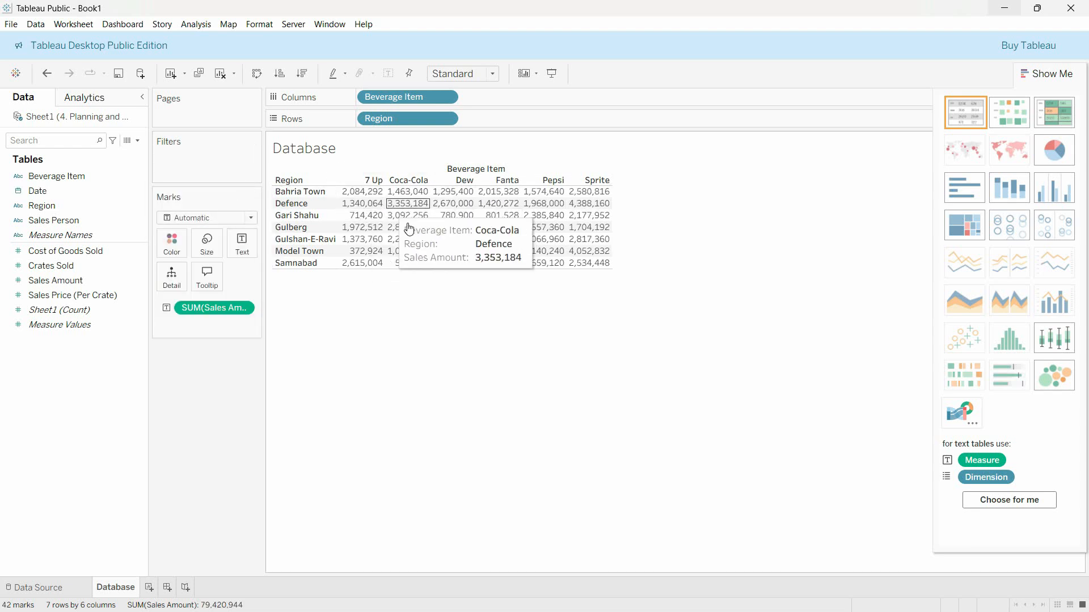
Filter the Region by Beverage Item table by Sales Person to several selected people.
click(97, 220)
drag(68, 219, 215, 165)
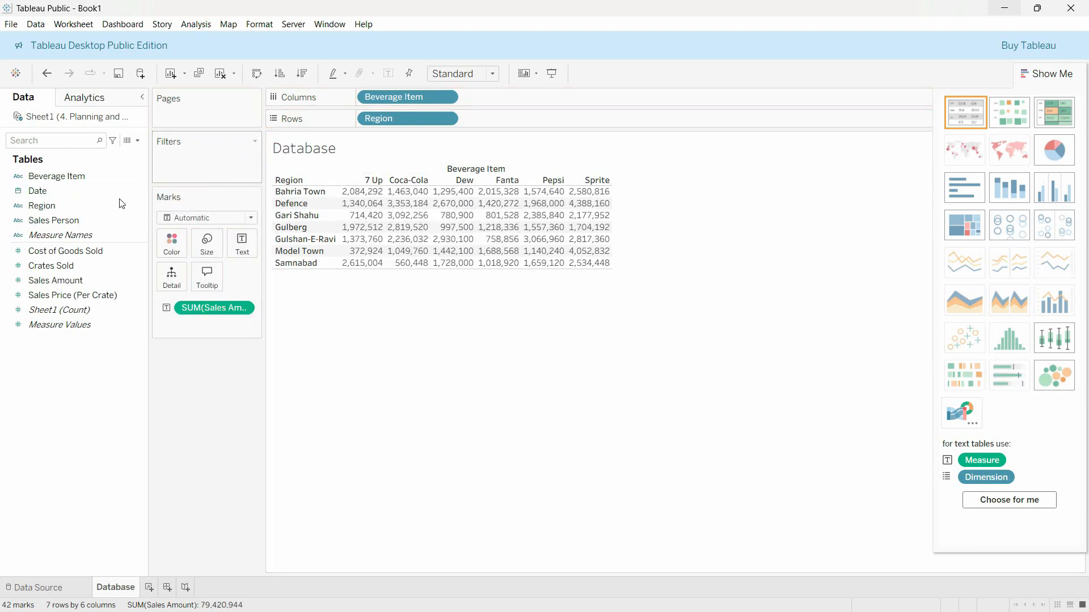
drag(88, 222, 231, 175)
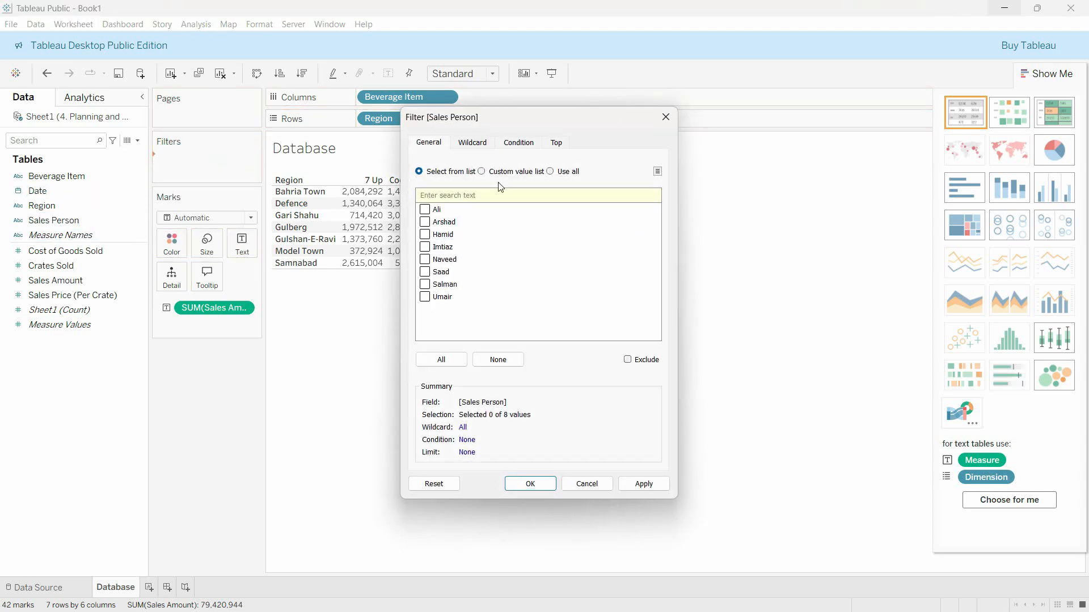
click(640, 483)
click(530, 484)
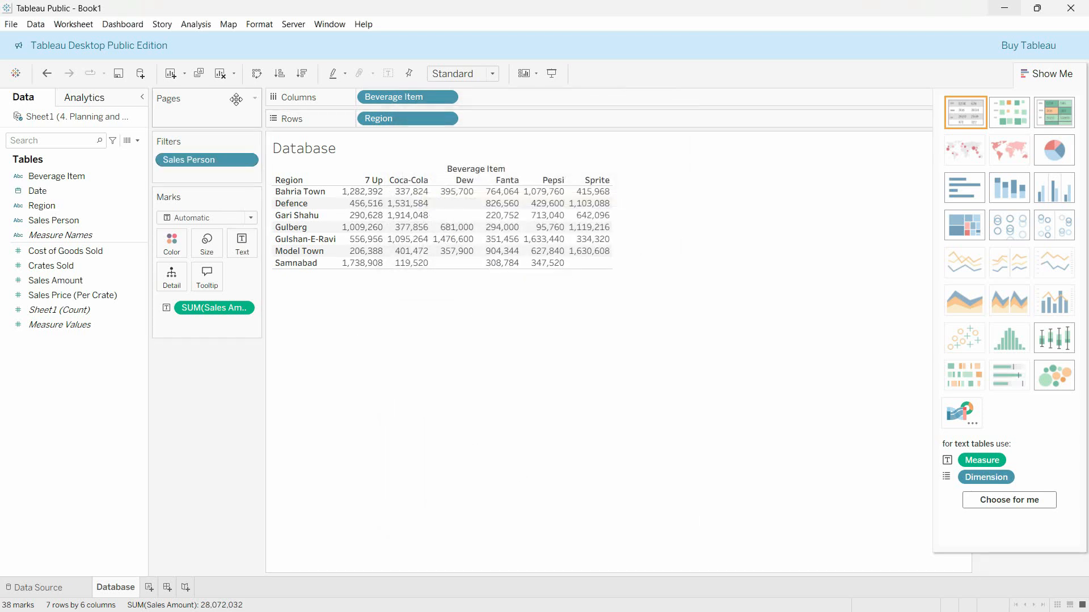
Clear the sheet and lay out a new table with Region as rows and Sales Person as columns.
click(221, 74)
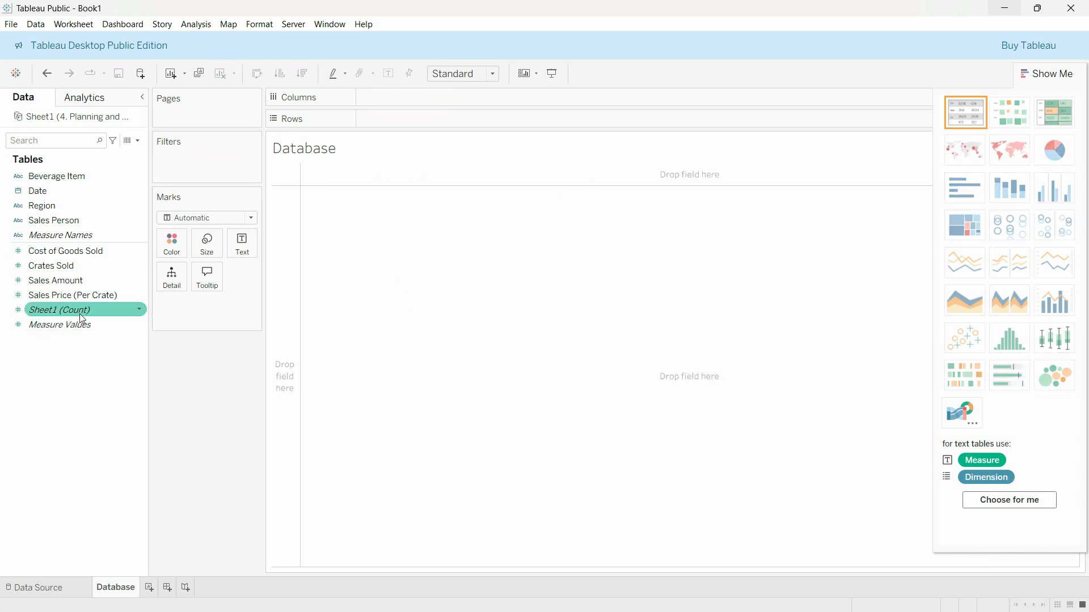
drag(51, 207, 373, 117)
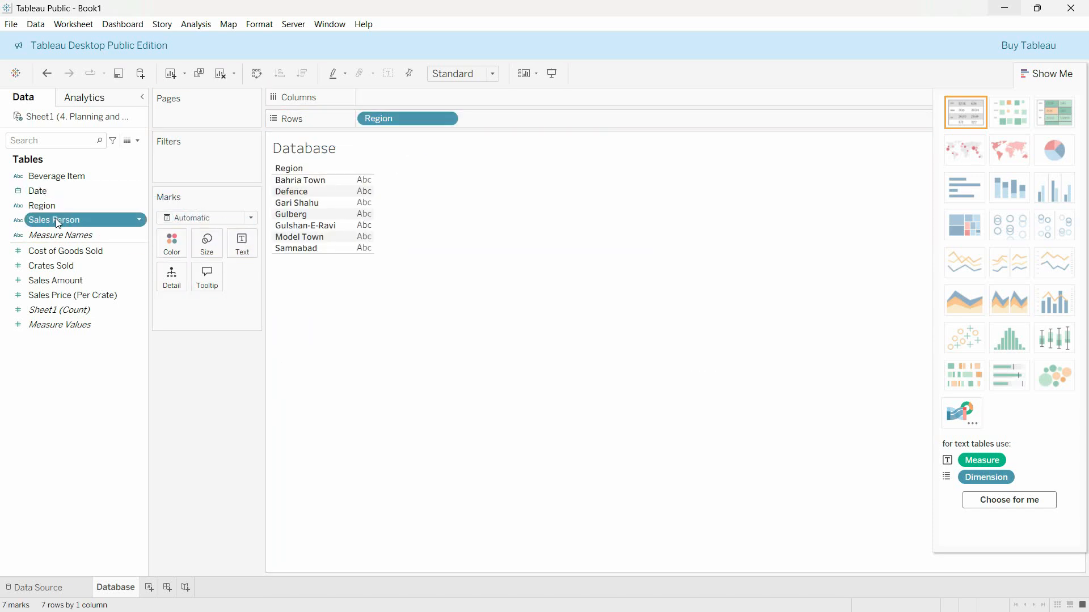
drag(53, 220, 399, 102)
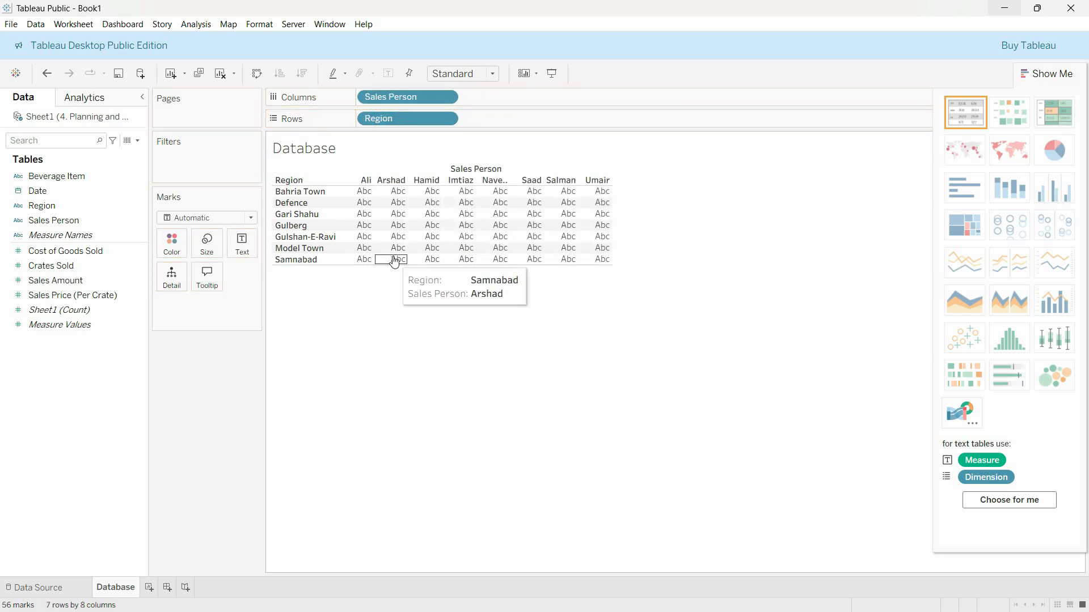
Select and deselect a single table cell, and check which fields the side-by-side bars chart needs.
click(398, 226)
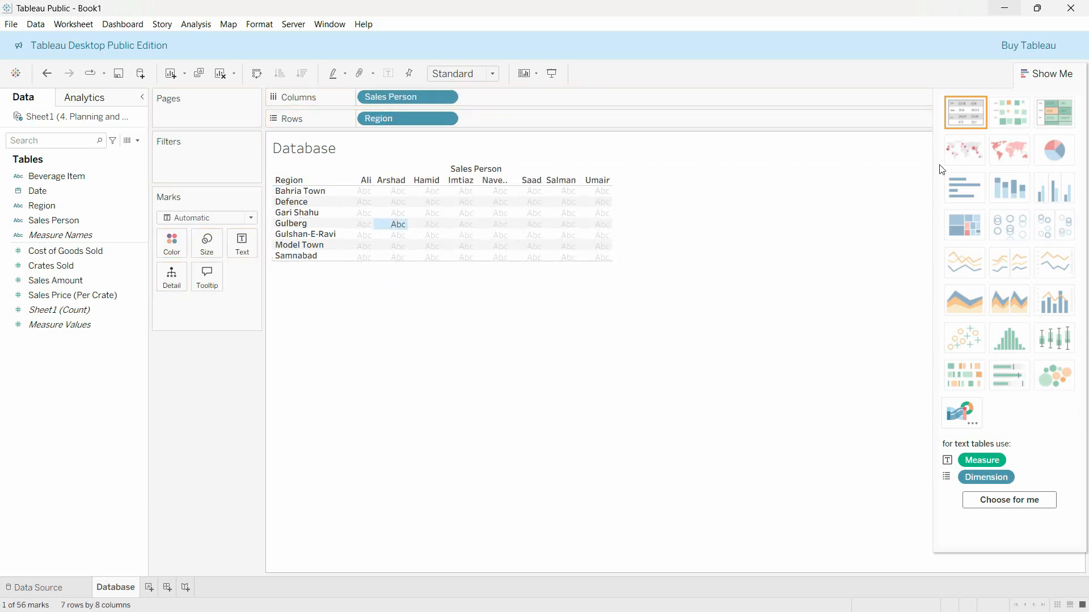
click(644, 345)
click(1064, 193)
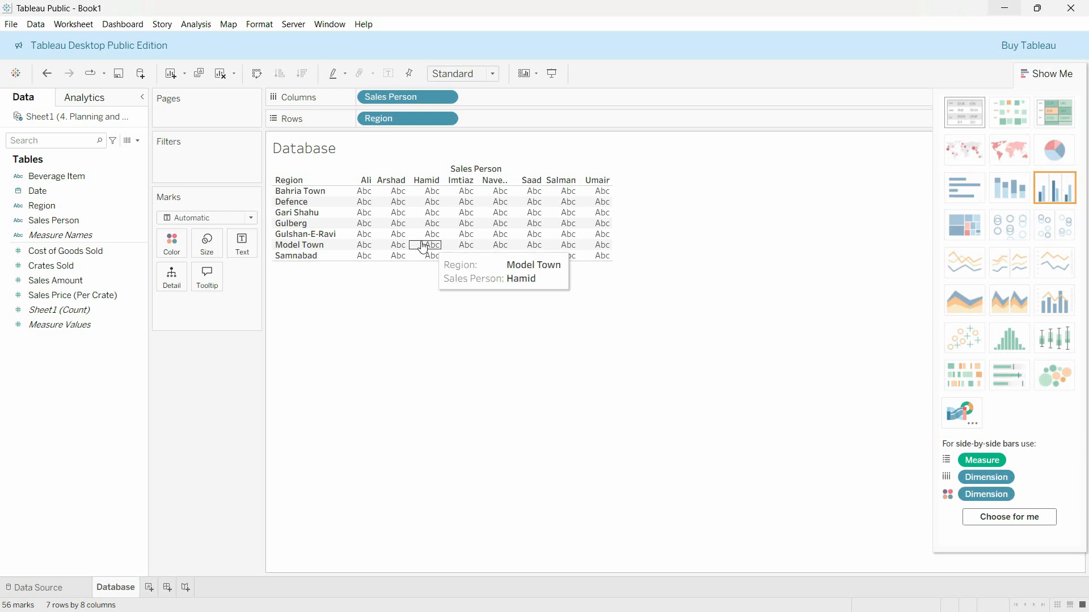
Add Crates Sold to the Region by Sales Person table and try side-by-side, stacked, horizontal bar and pie charts.
click(30, 282)
drag(34, 265, 426, 275)
click(1045, 200)
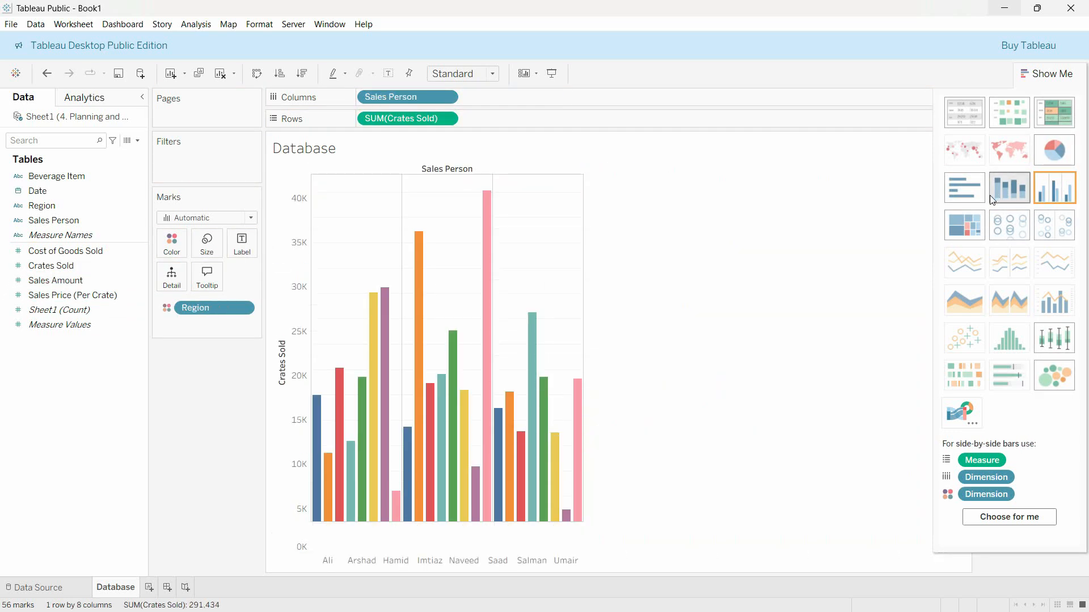
click(994, 193)
click(946, 191)
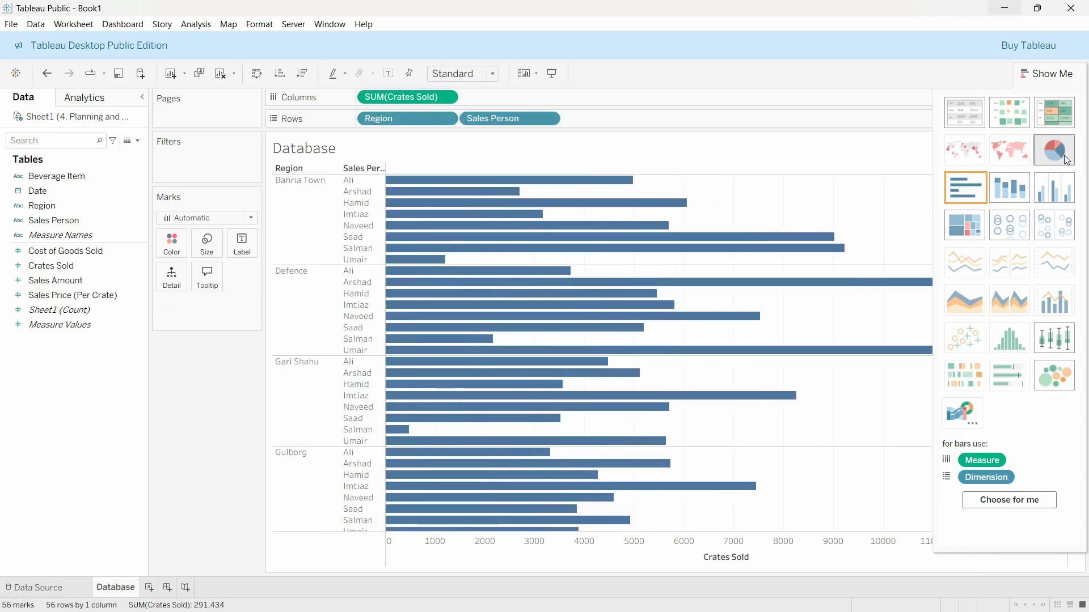
click(1054, 150)
Clear the sheet and chart Sales Amount by Sales Person as horizontal bars.
click(220, 74)
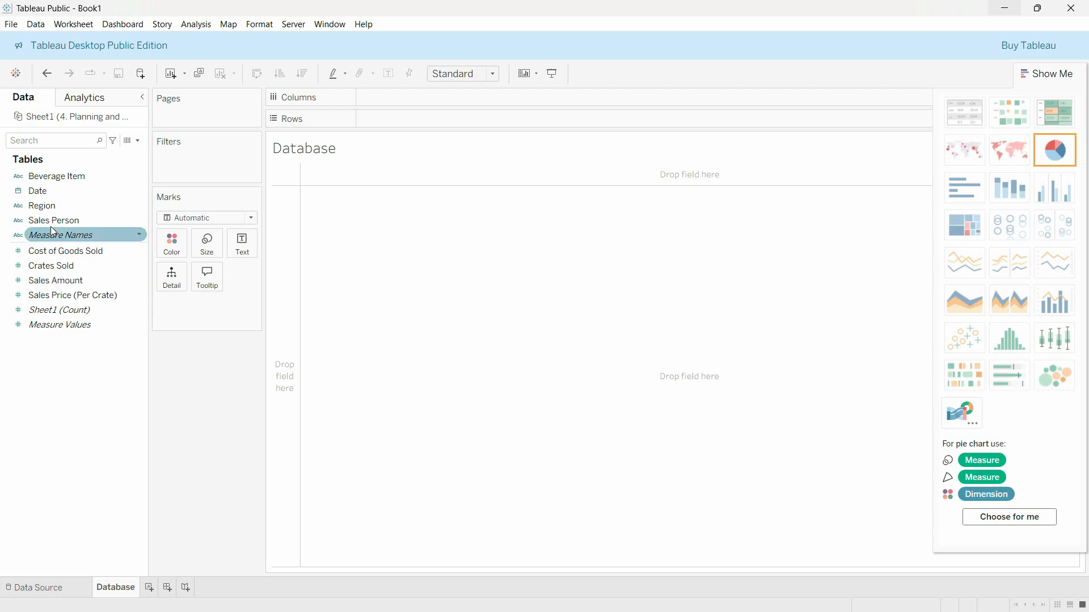
click(79, 222)
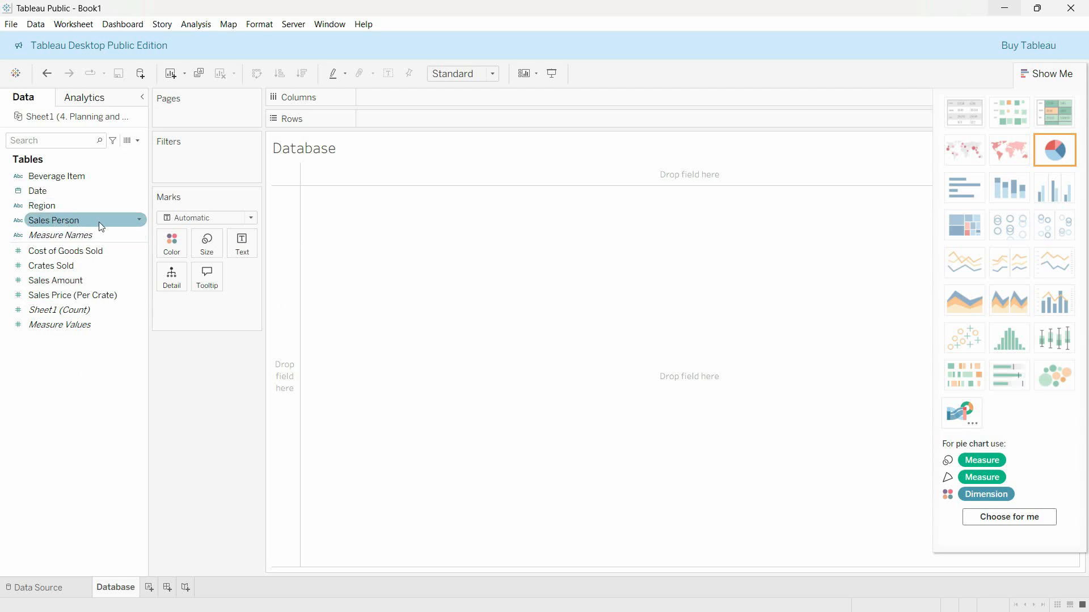
drag(69, 224, 340, 340)
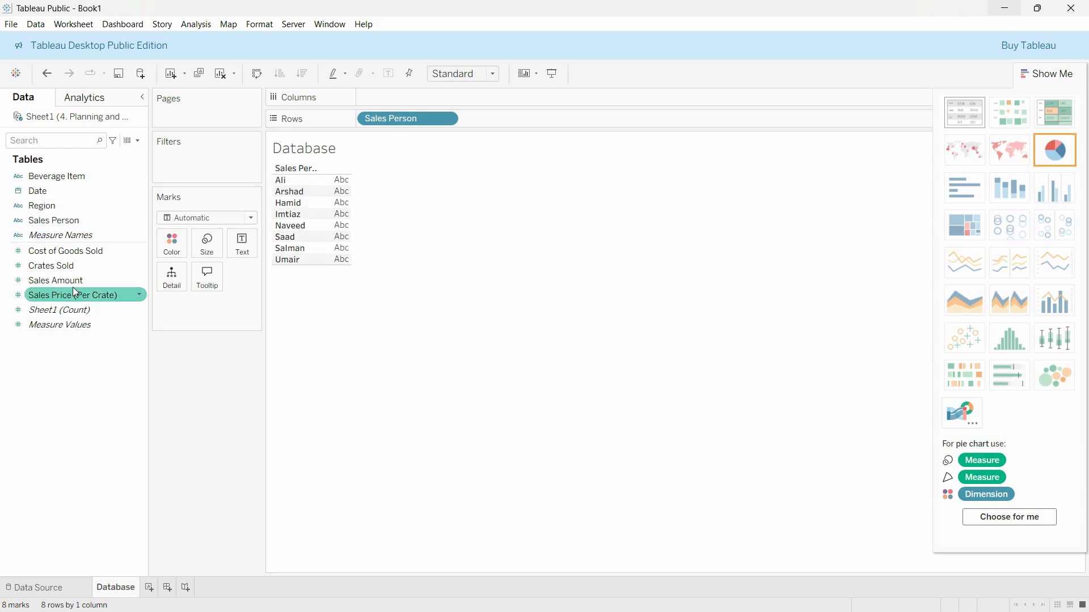
click(123, 282)
drag(123, 286, 348, 203)
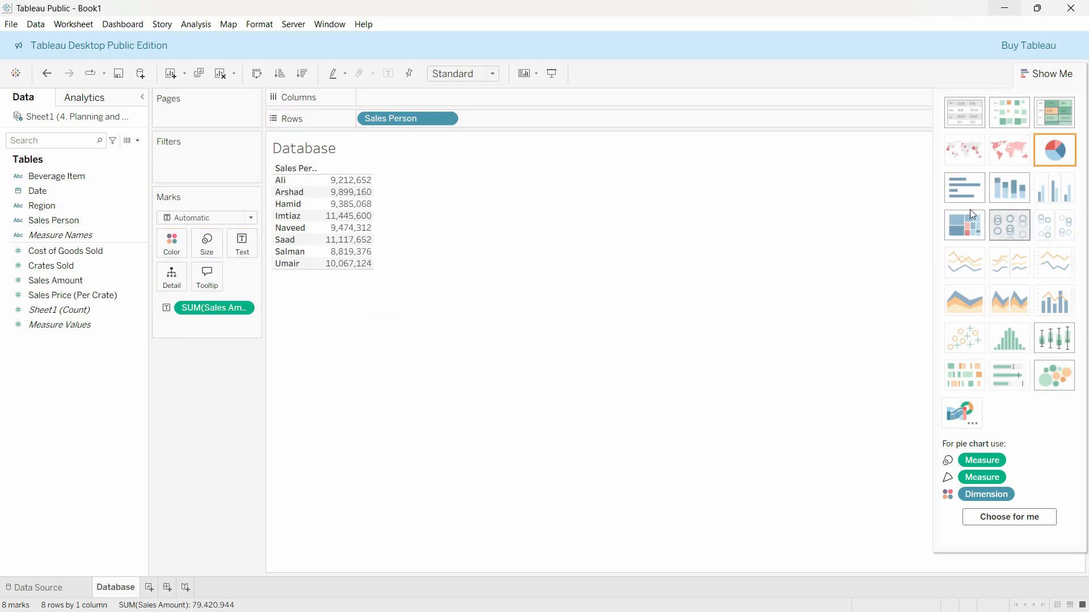
click(1008, 193)
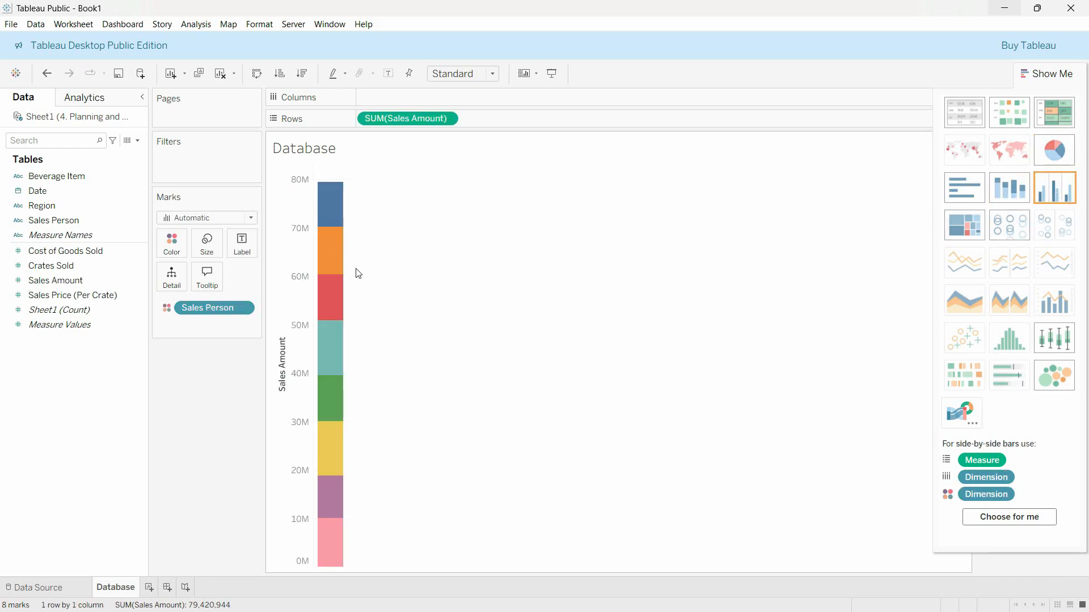
click(964, 187)
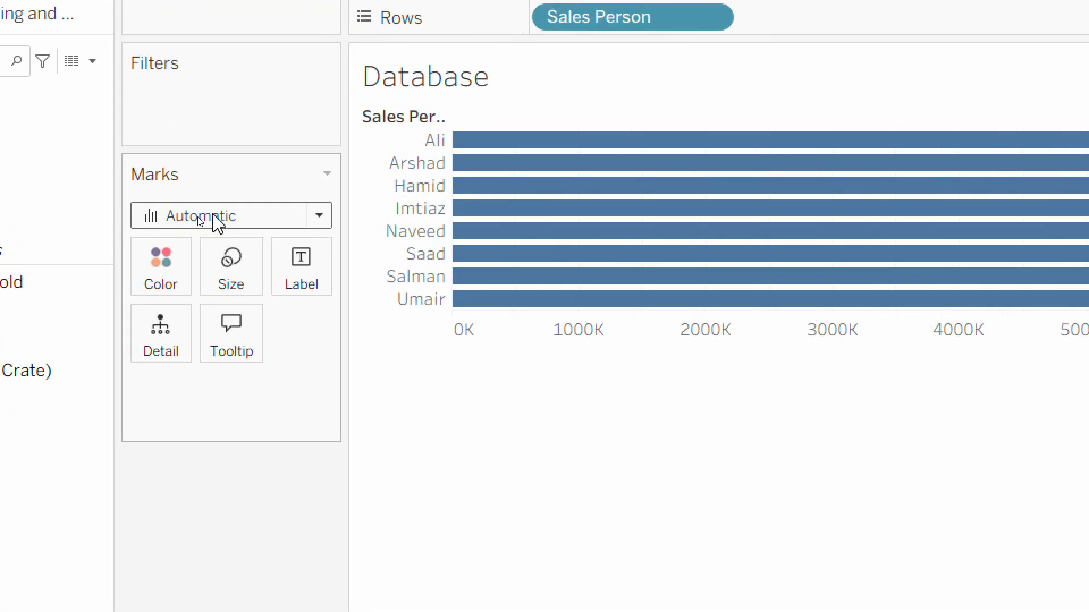
Try the Line and Area mark types on the Sales Amount chart.
click(200, 219)
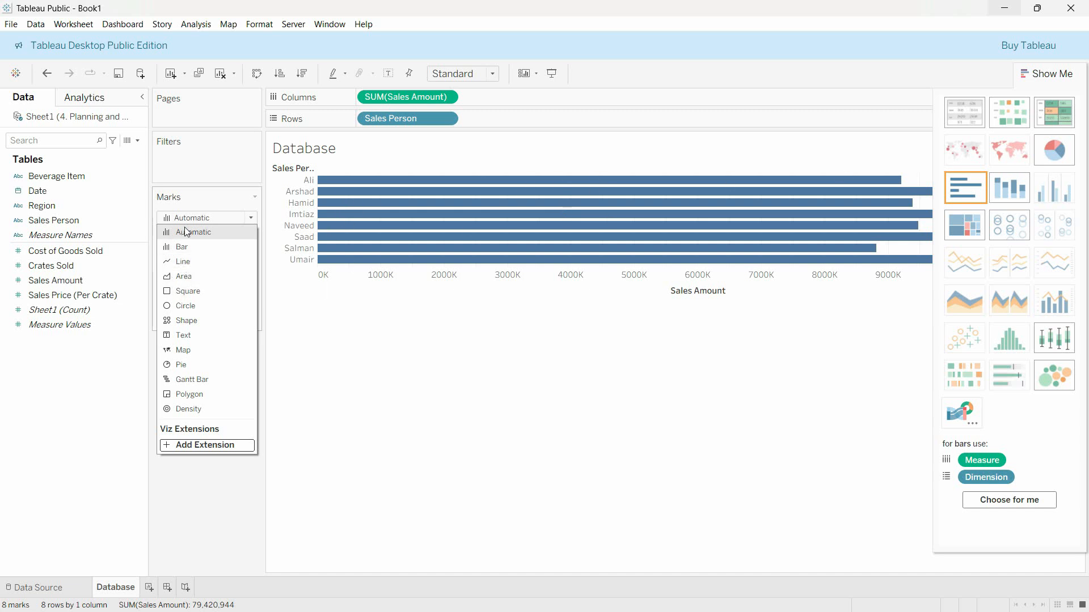
click(182, 261)
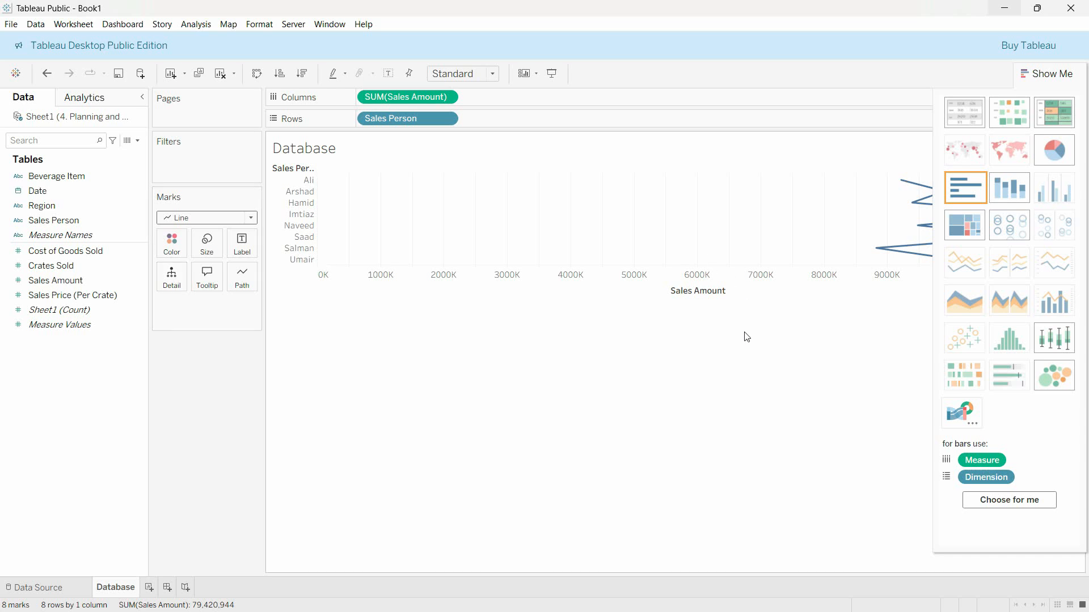
click(176, 219)
click(184, 277)
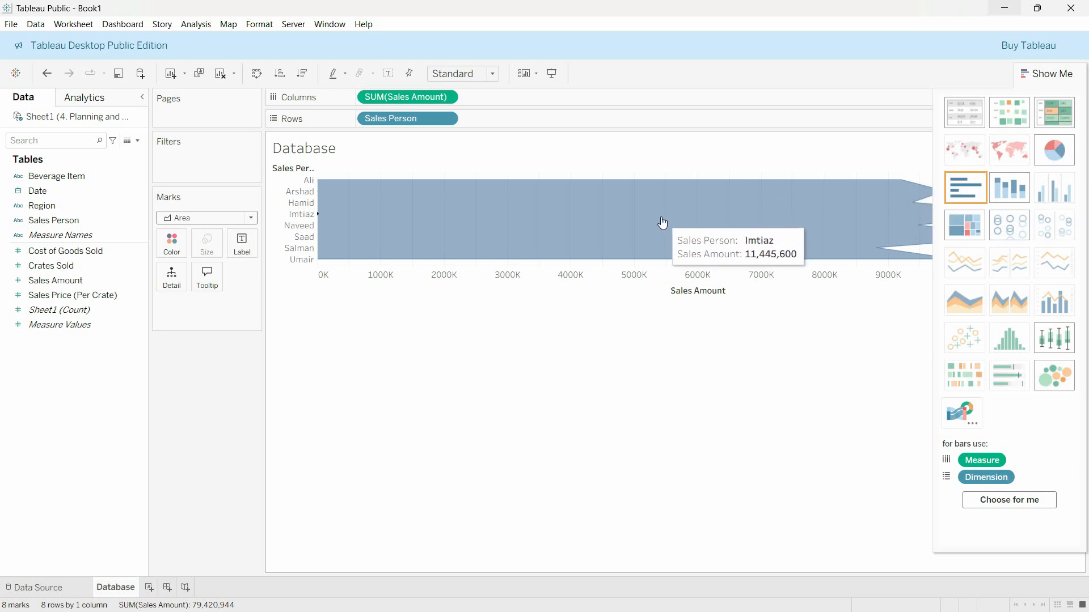
Sort the Sales Person rows by Sales Amount and clear the sort again.
click(699, 171)
click(699, 171)
click(698, 171)
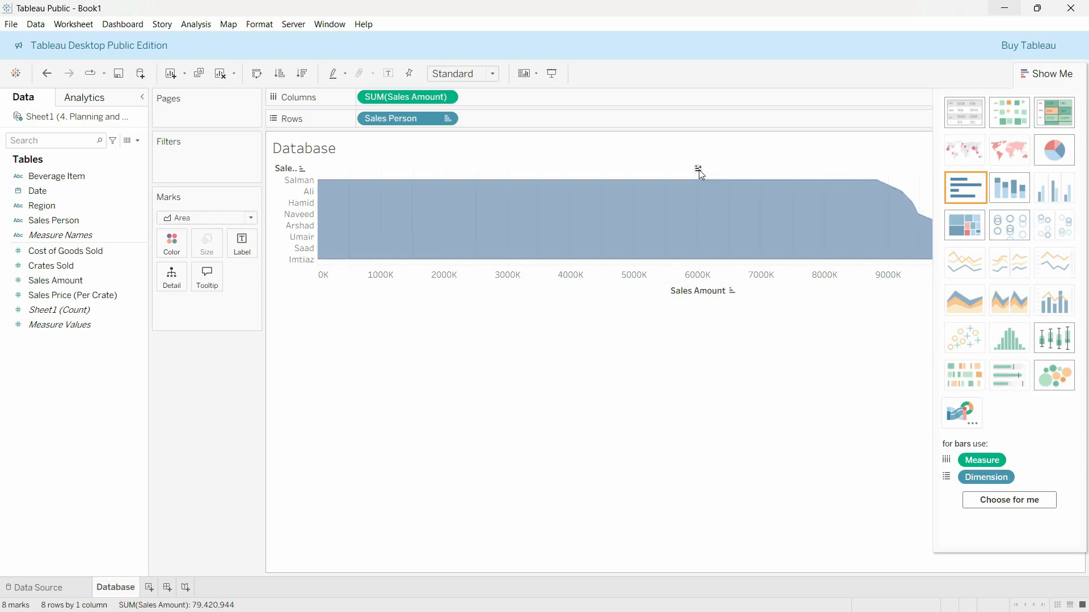
click(699, 171)
Try the Square, Circle and Shape mark types, and return the mark type to Automatic.
click(207, 218)
click(210, 299)
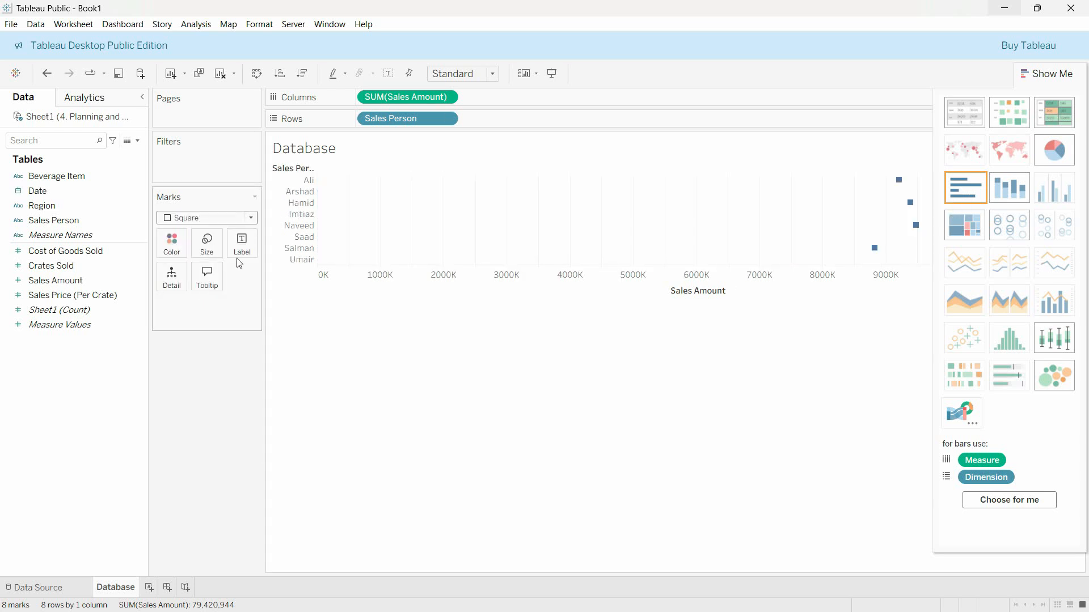
click(207, 217)
click(185, 305)
click(207, 218)
click(205, 321)
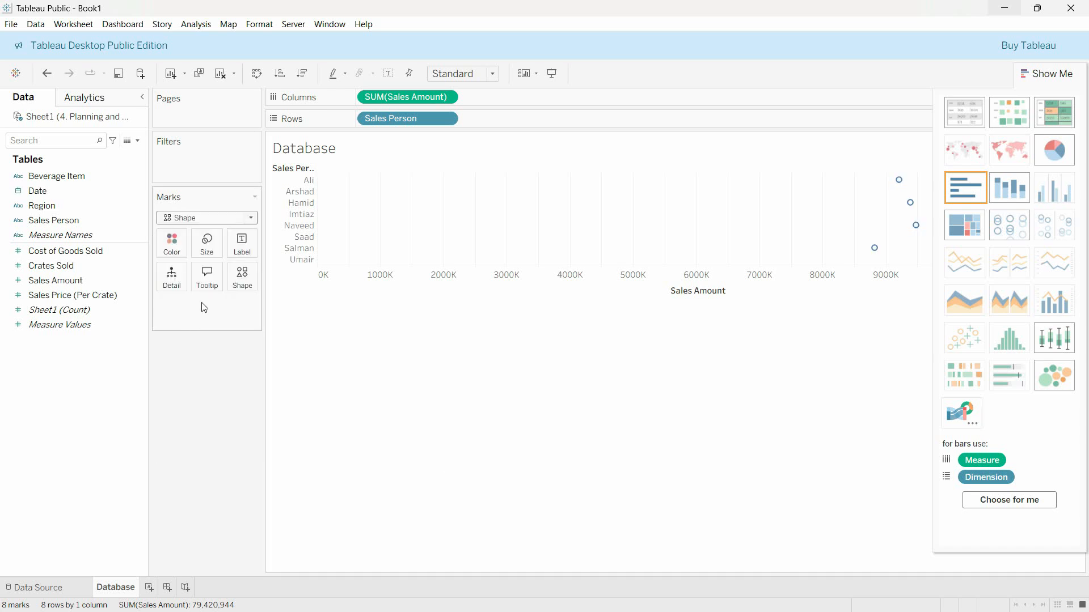
click(207, 217)
click(190, 232)
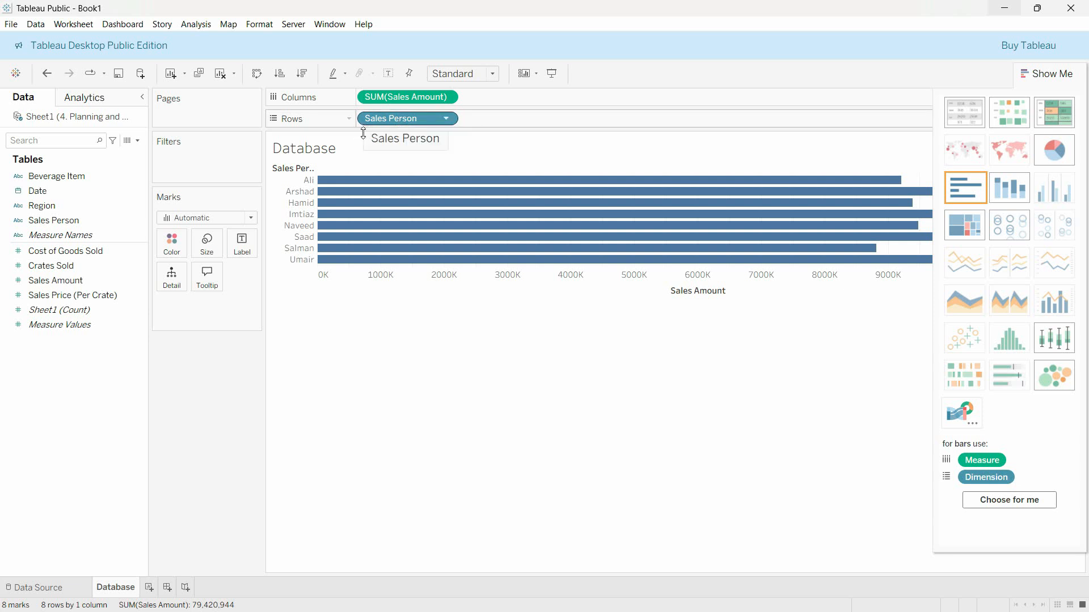
Swap rows and columns so the Sales Amount bars stand vertically with Sales Person as columns.
mouse_move(524, 188)
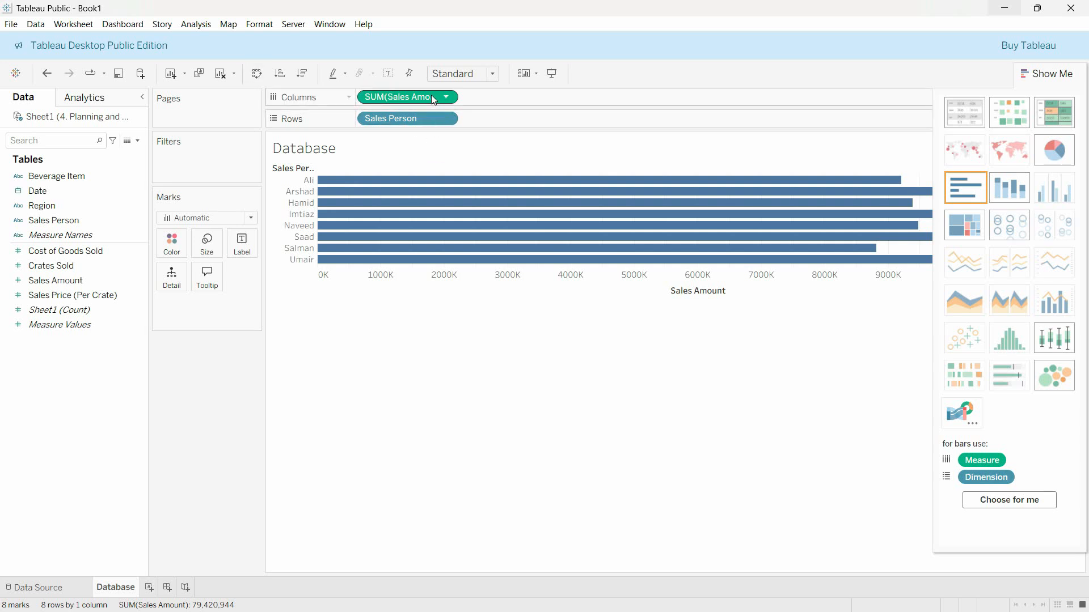
click(257, 74)
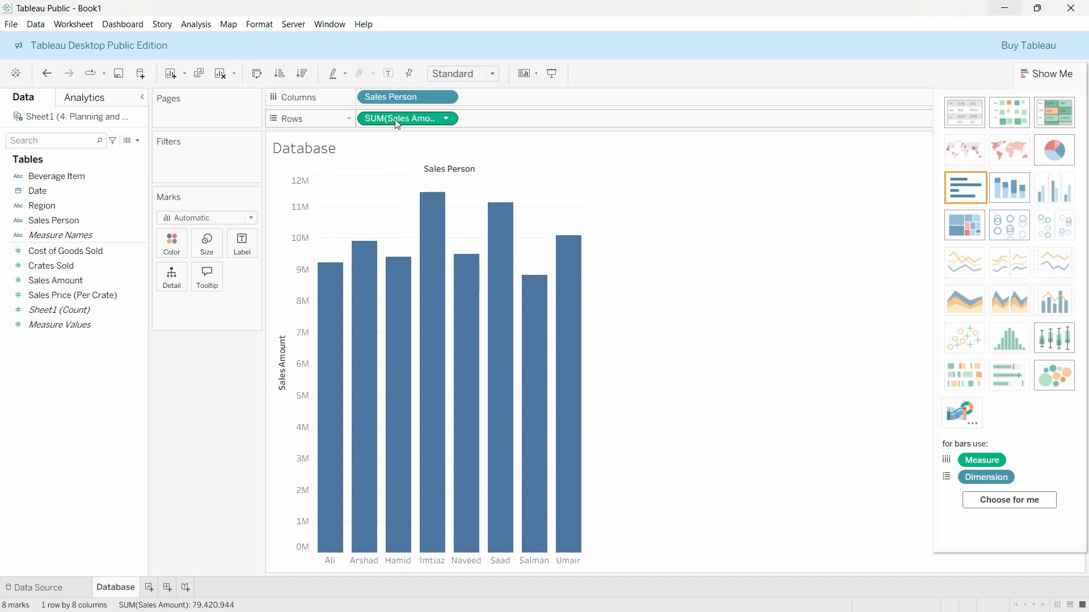
mouse_move(396, 323)
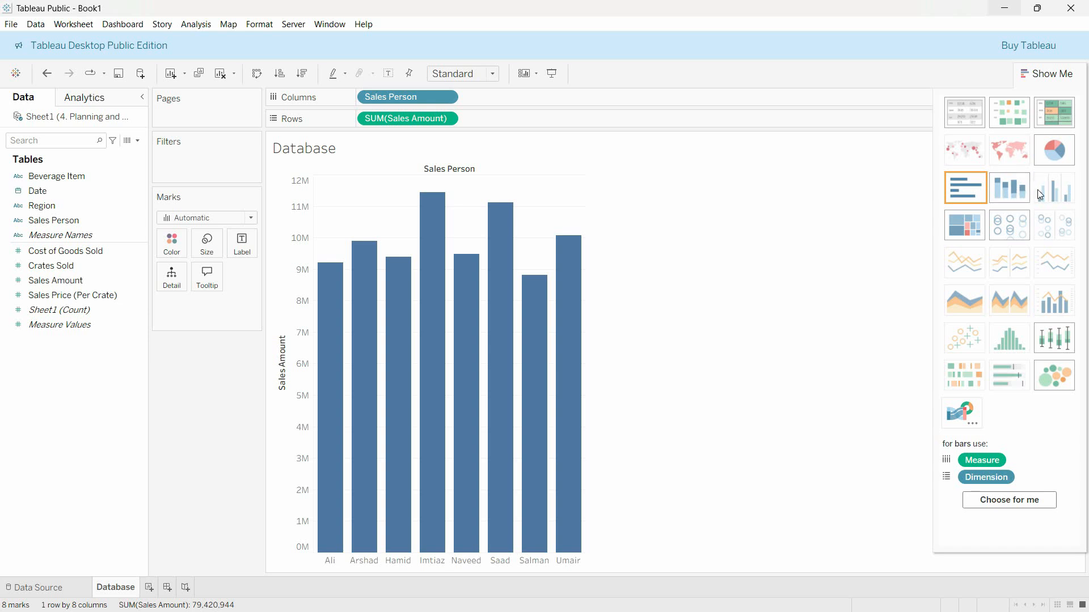
Try the stacked bars chart, and restore the bar chart with Sales Person as columns and Sales Amount as rows.
click(1007, 191)
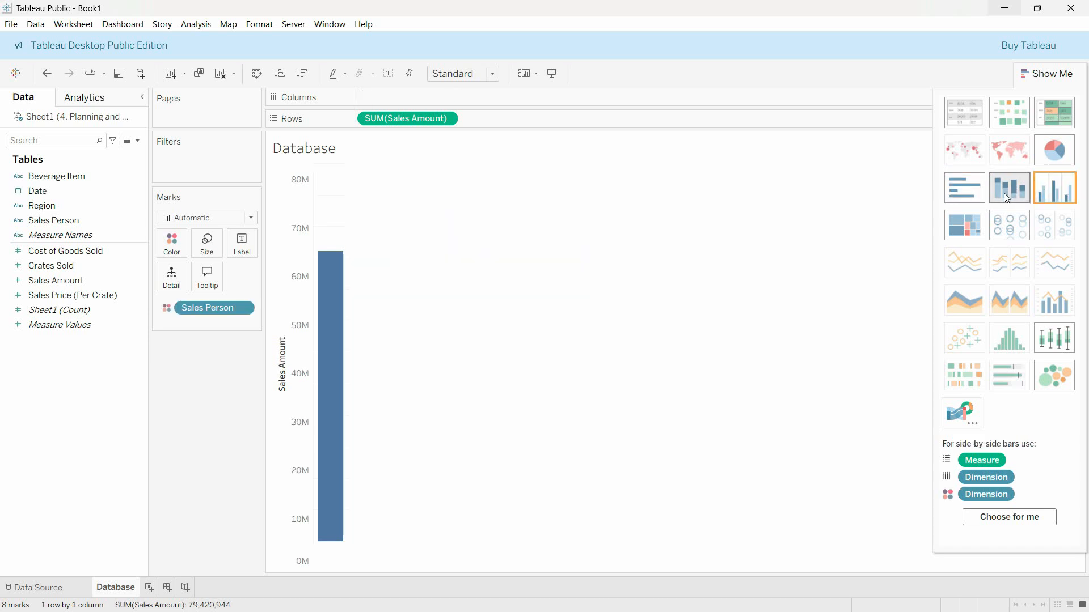
click(964, 196)
key(ctrl+w)
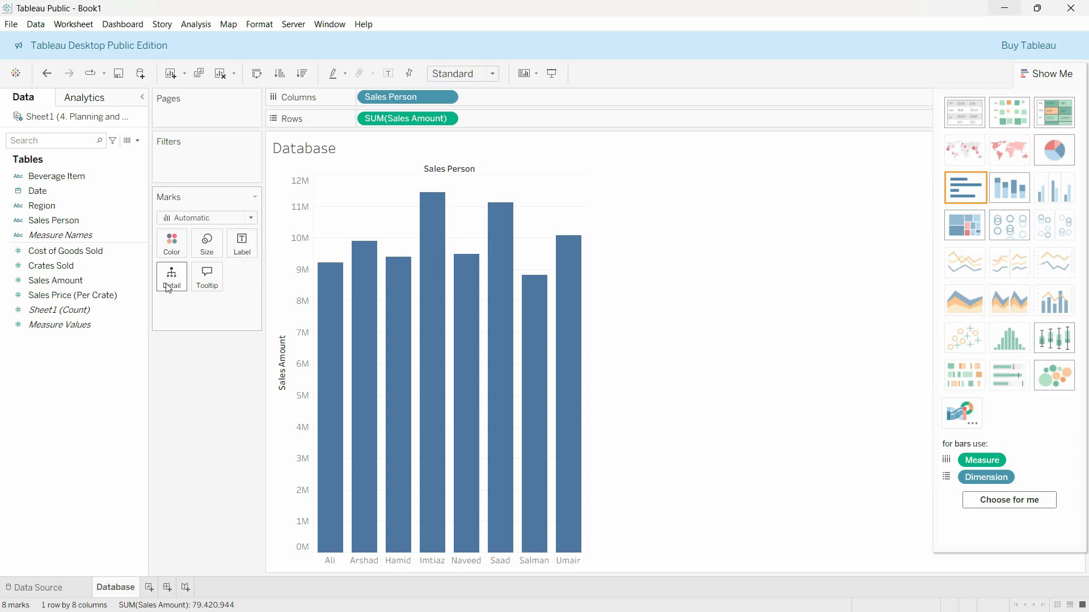
Recolor all bars, trying several swatches such as brown and light blue and finishing with teal.
click(176, 247)
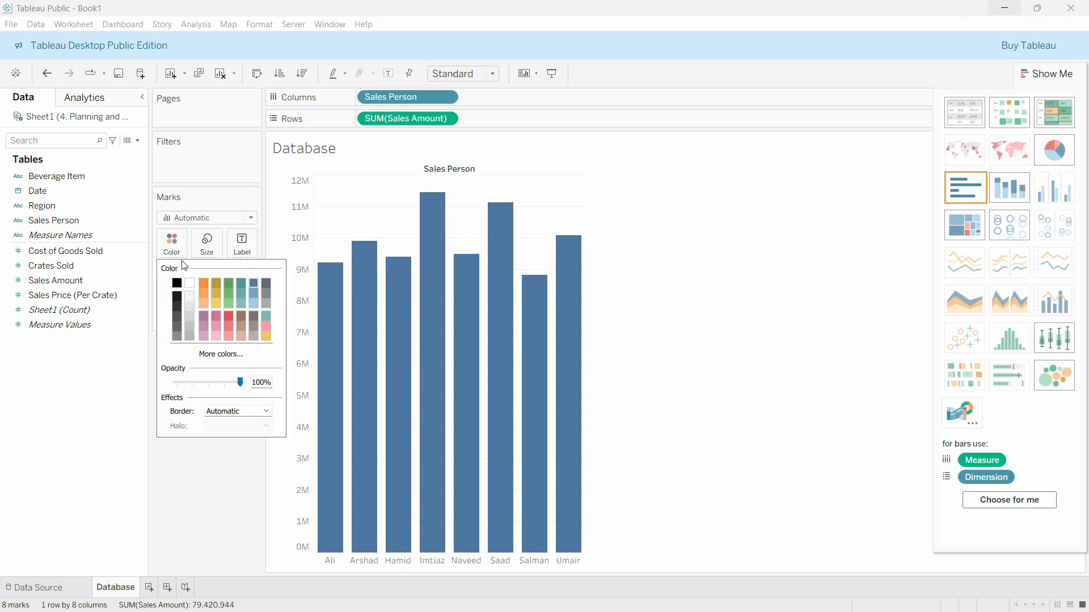
click(229, 318)
click(245, 315)
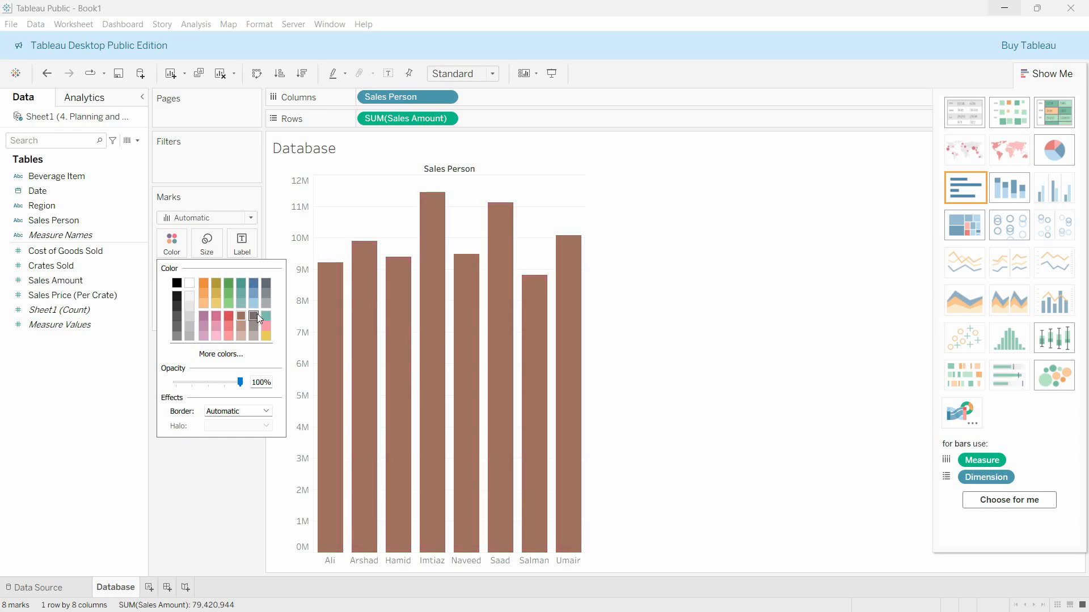
click(257, 314)
click(244, 319)
click(254, 304)
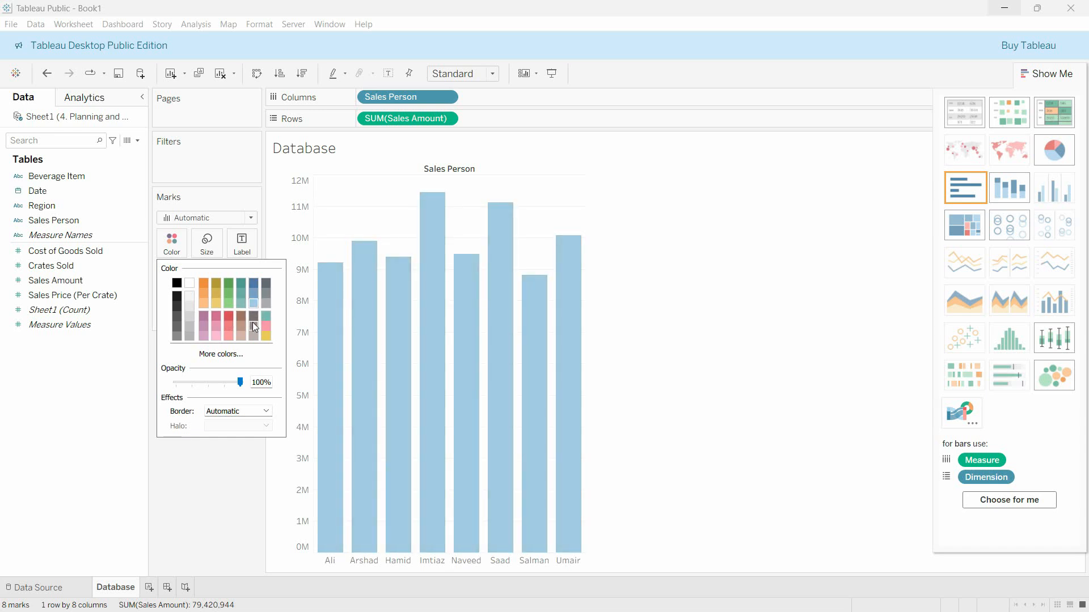
click(266, 316)
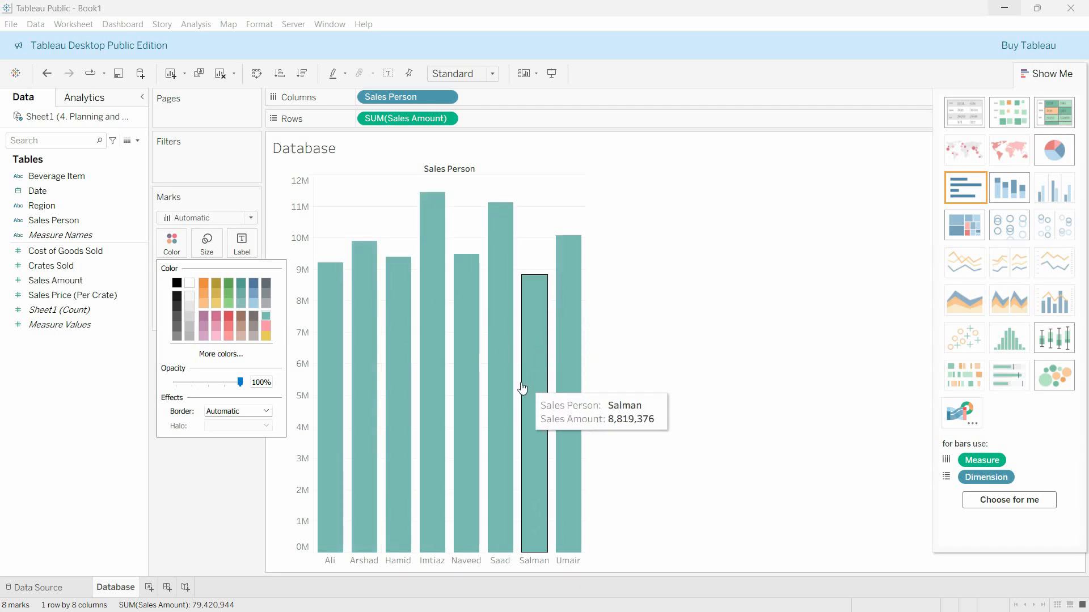
Give the bars a dark gray border and close the color settings.
click(265, 411)
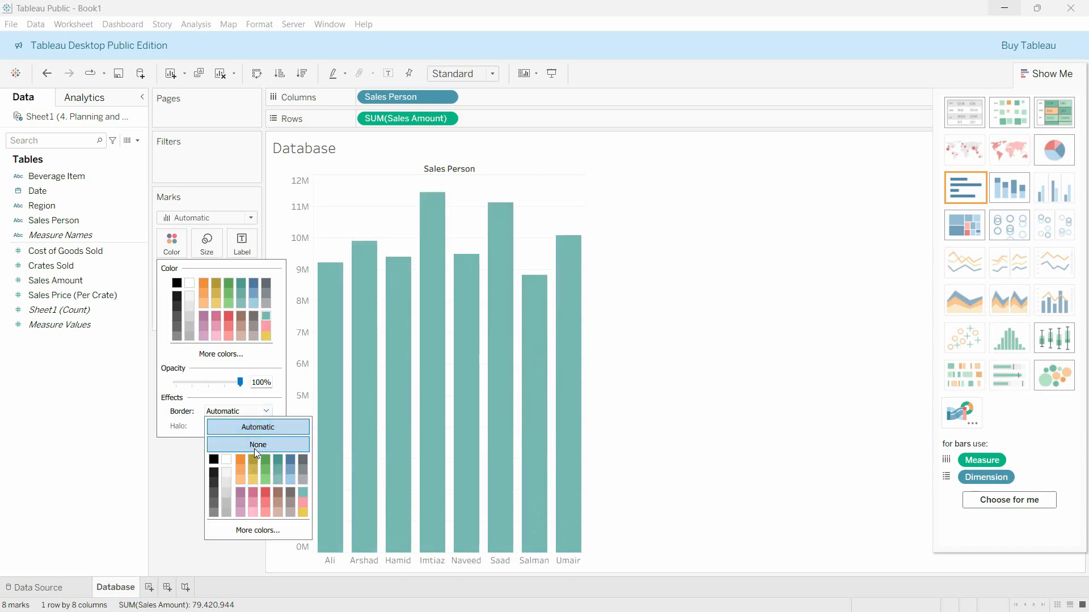
click(264, 471)
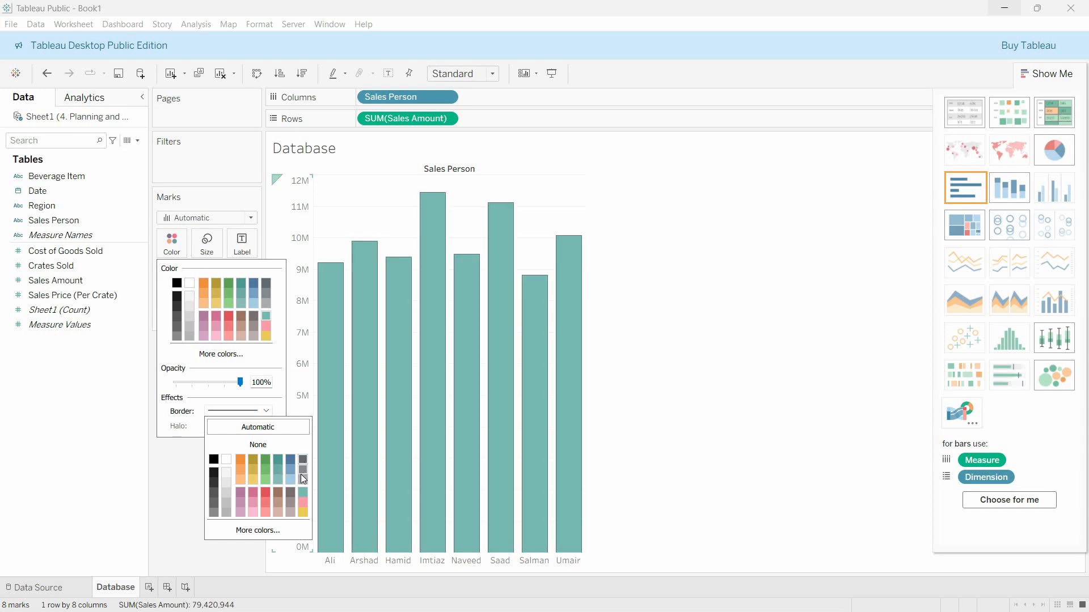
mouse_move(365, 243)
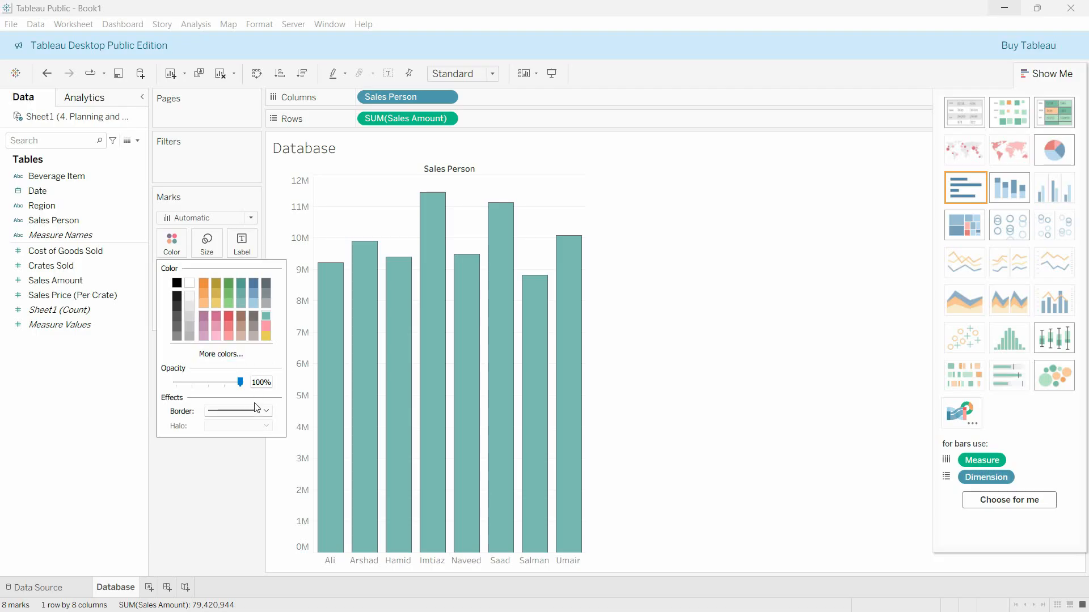
click(265, 411)
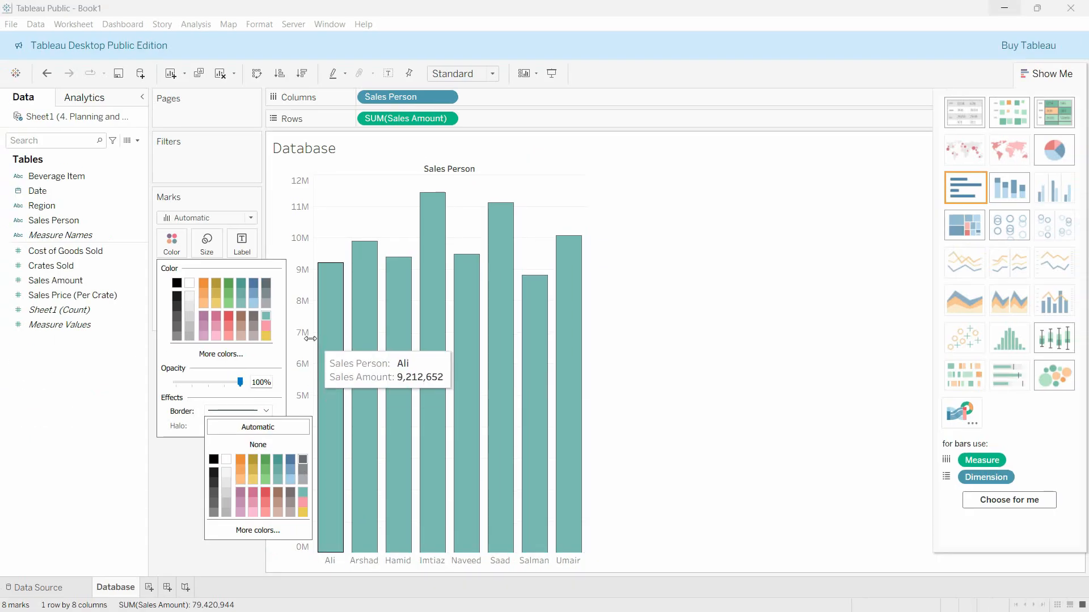
click(266, 369)
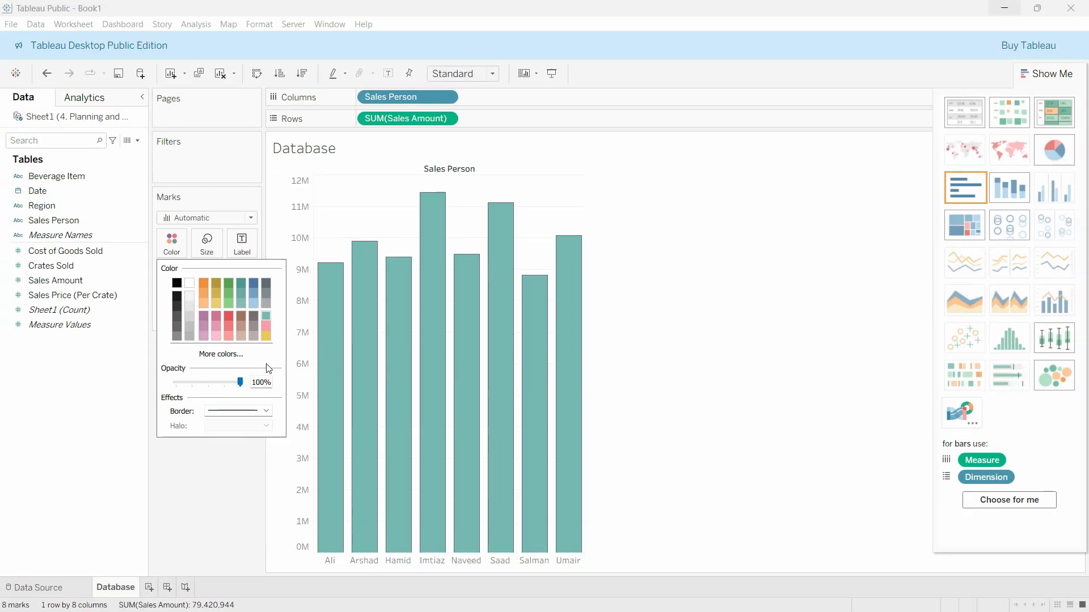
click(264, 239)
Widen the bars slightly by increasing the mark size.
click(208, 244)
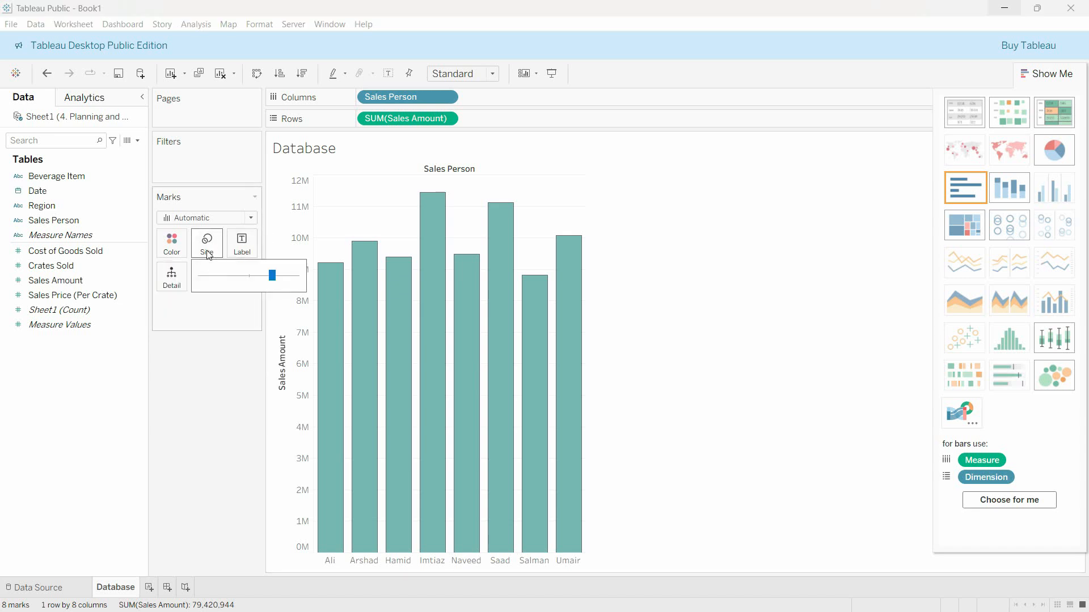
mouse_move(259, 275)
mouse_down()
mouse_move(251, 282)
mouse_move(281, 278)
mouse_up()
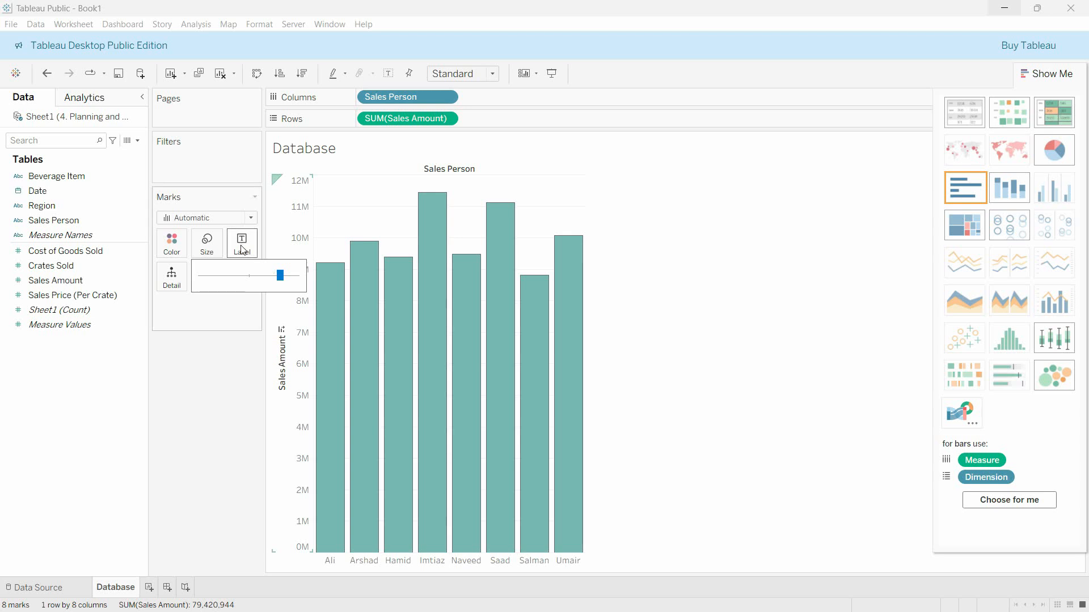
Show the mark labels on the bars and hide them again.
click(242, 243)
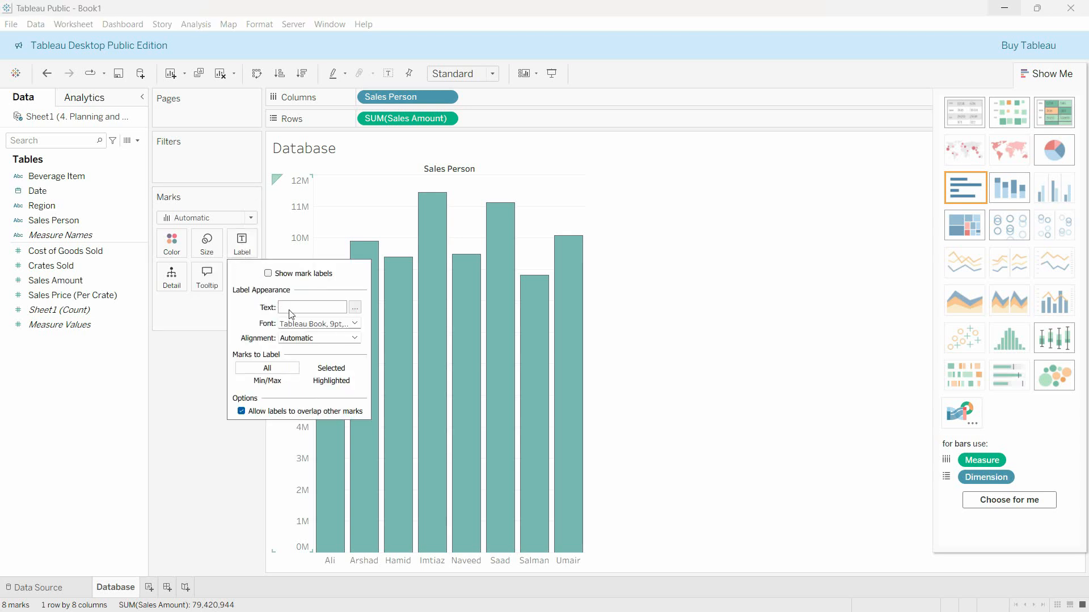
click(269, 275)
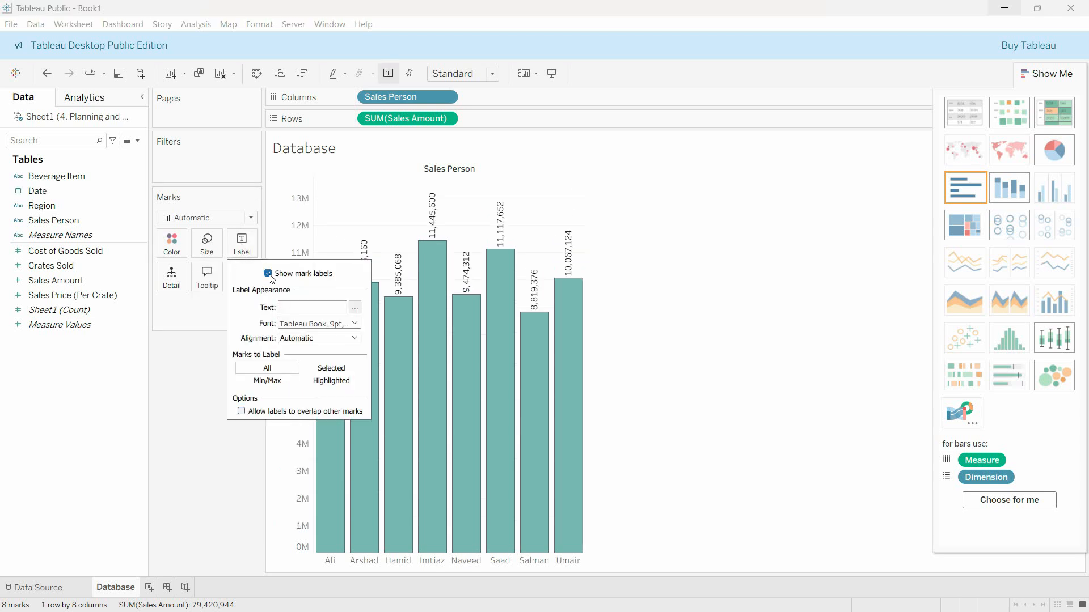
click(268, 274)
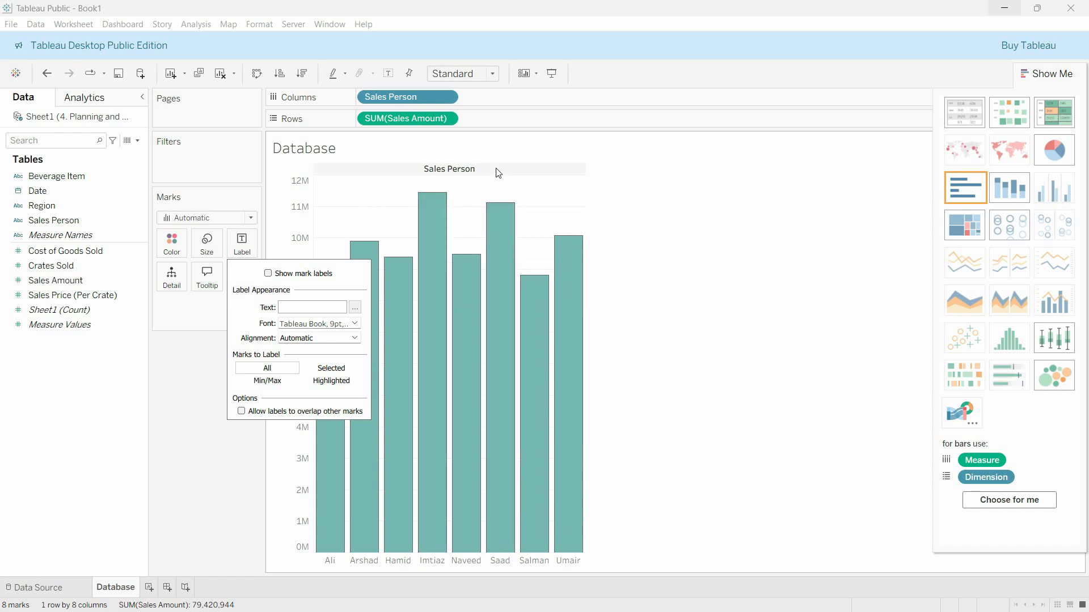
mouse_move(503, 215)
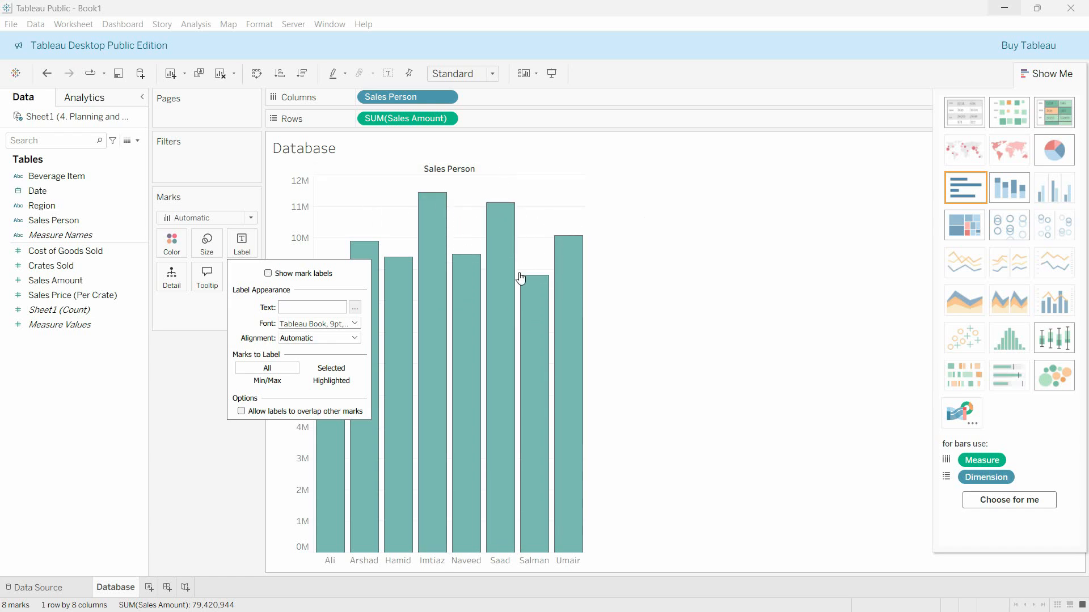
Turn on the mark labels for the bars and close the label settings.
mouse_move(569, 285)
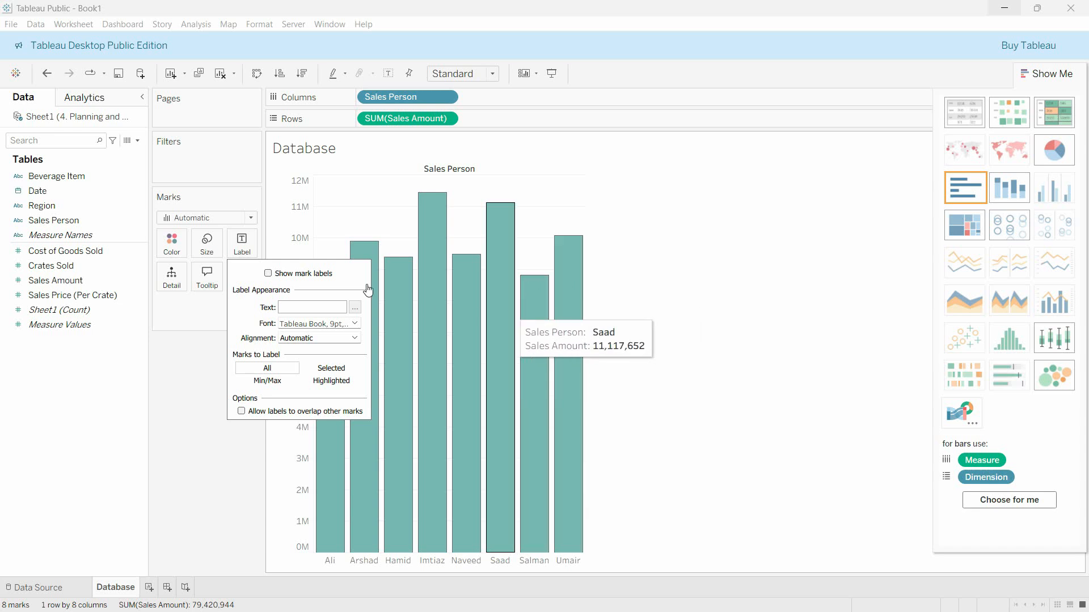
click(268, 274)
mouse_move(499, 335)
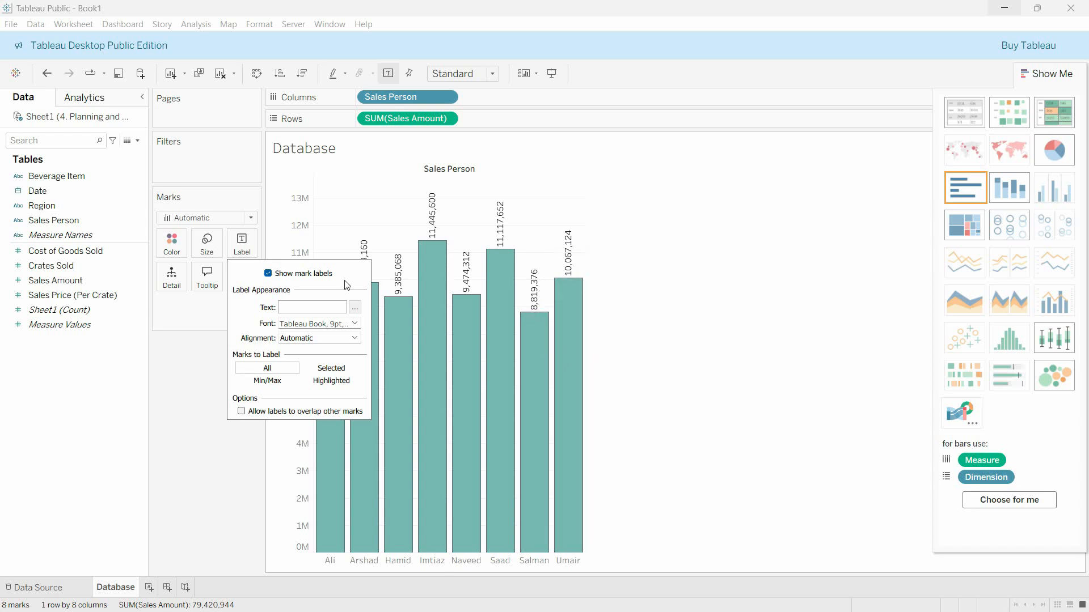
click(384, 153)
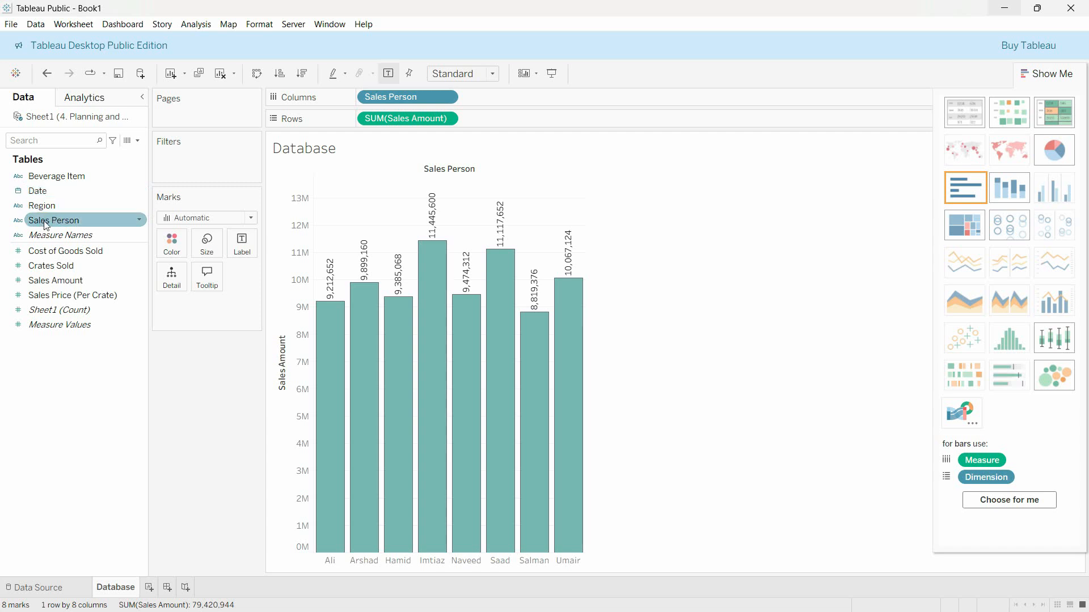
Color the bars by Sales Person and review the color assignments, accepting the Automatic palette.
drag(47, 224, 172, 244)
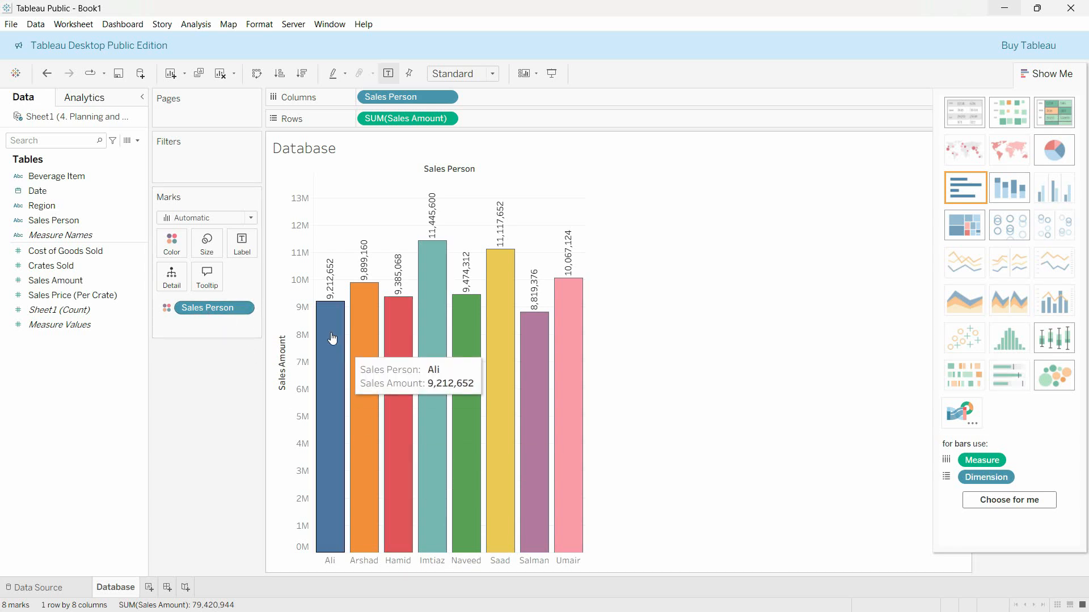
click(239, 309)
click(172, 243)
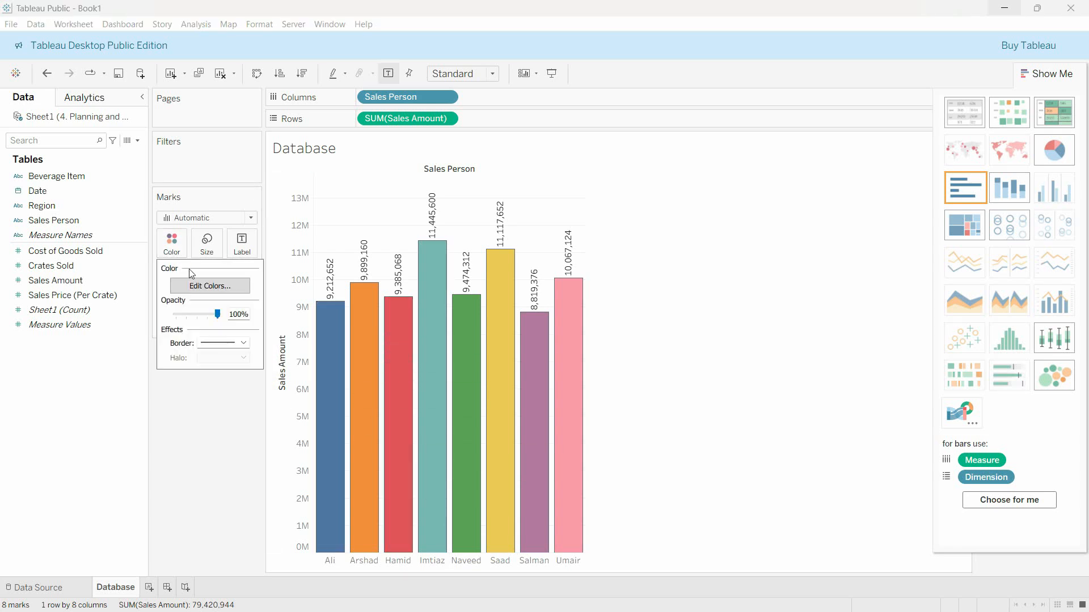
click(210, 286)
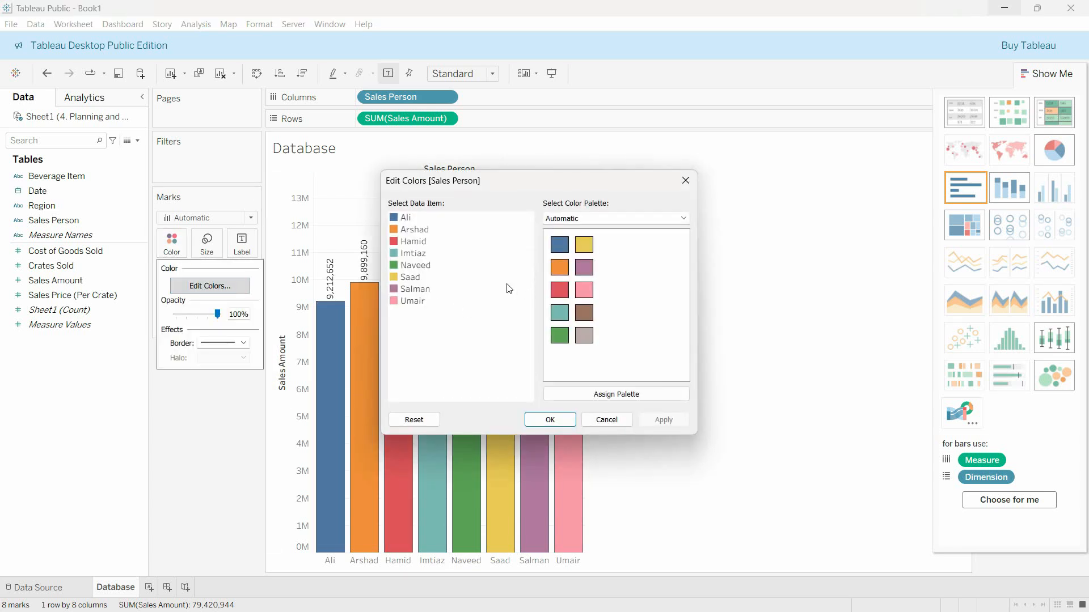
click(567, 421)
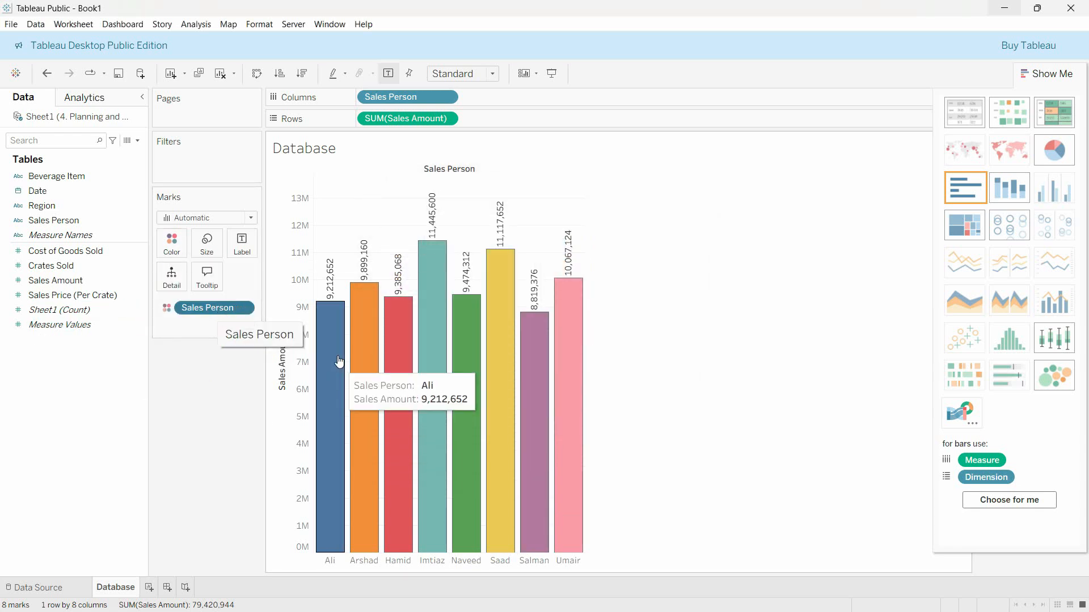
mouse_move(570, 334)
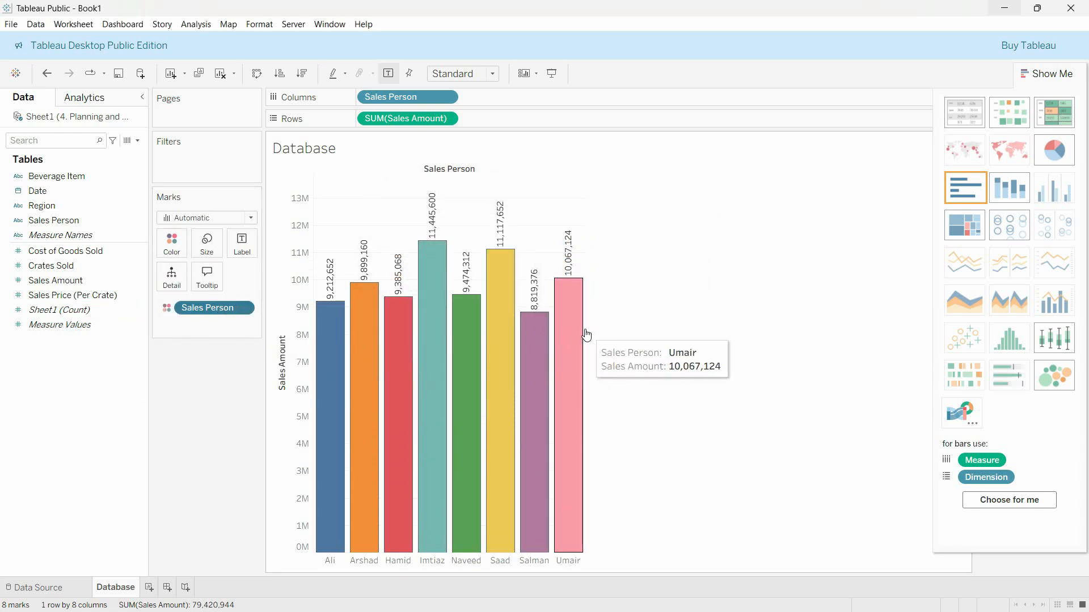
Edit the Sales Person colors and assign brown to the first sales person in the list.
click(172, 252)
click(209, 285)
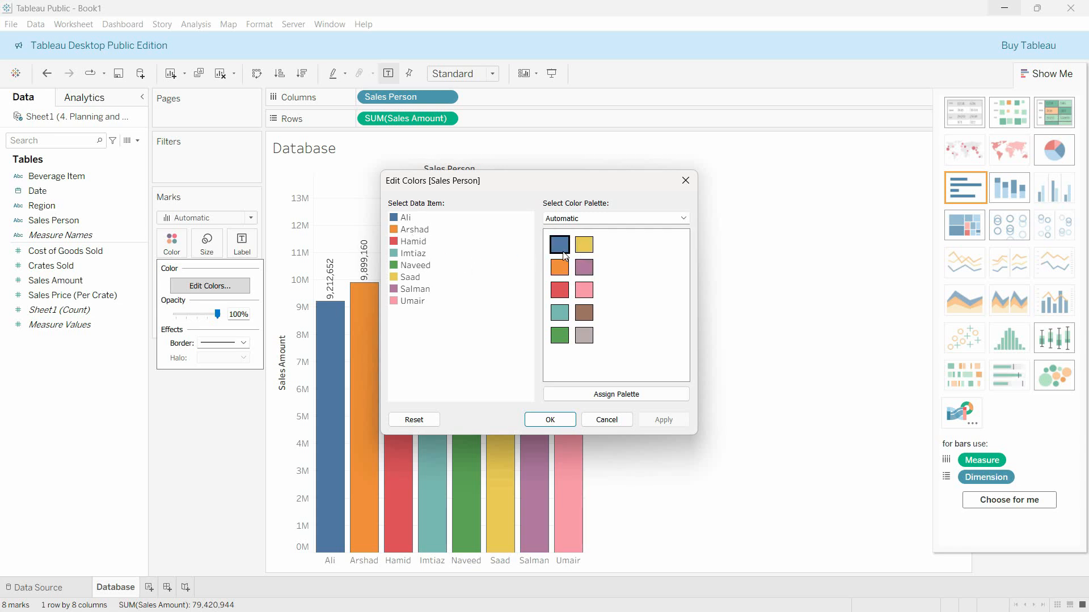
click(403, 219)
click(584, 267)
click(585, 313)
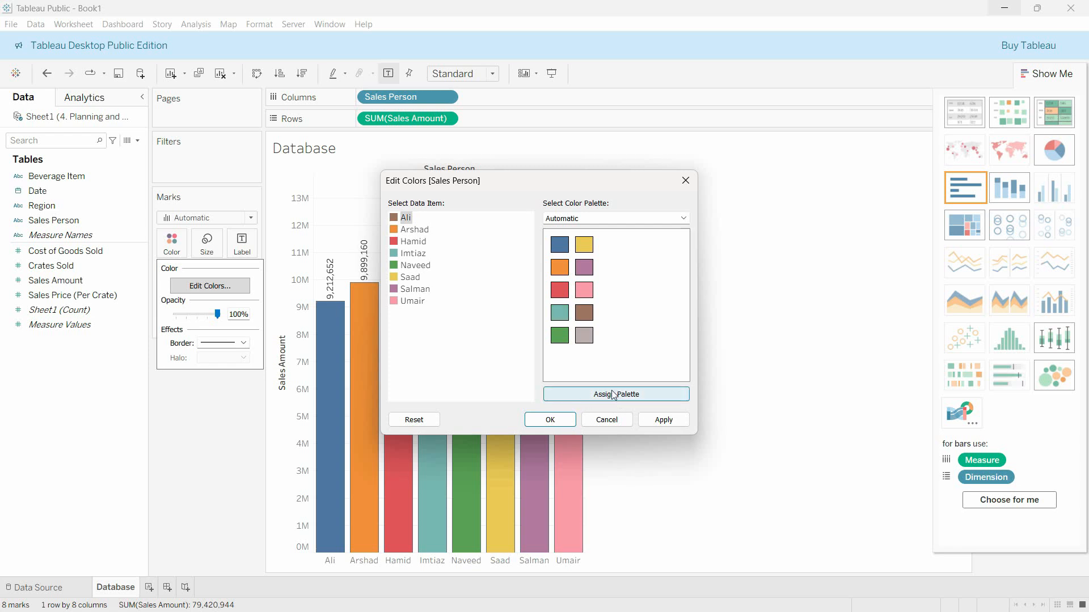
Preview palettes such as Tableau 10, Superfishel Stone, Blue-Red-Brown and Gray without assigning one, and accept the edited colors.
click(587, 219)
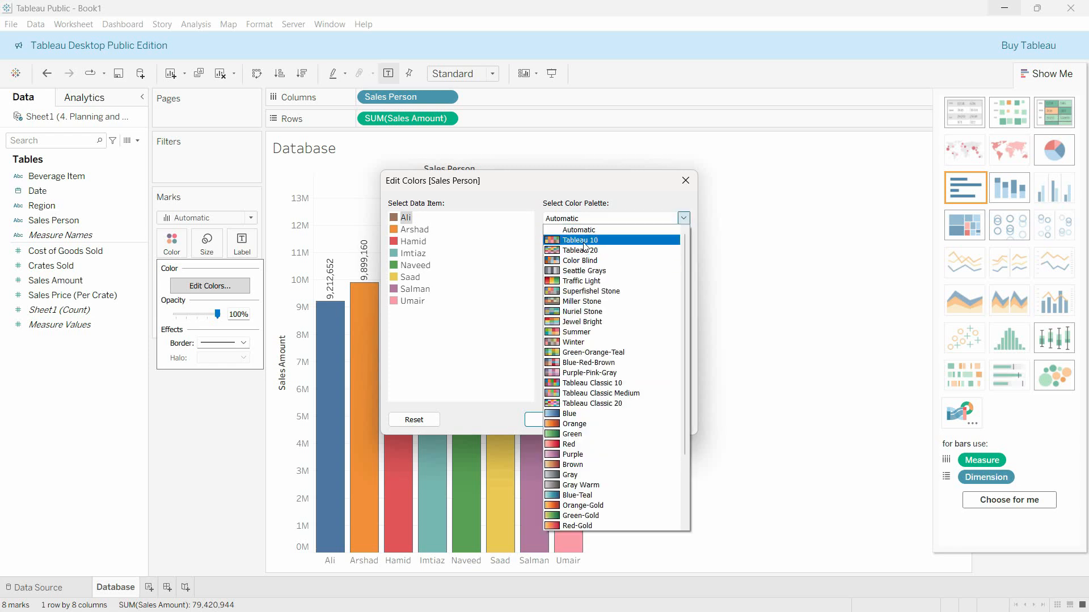
click(584, 240)
click(610, 220)
click(609, 291)
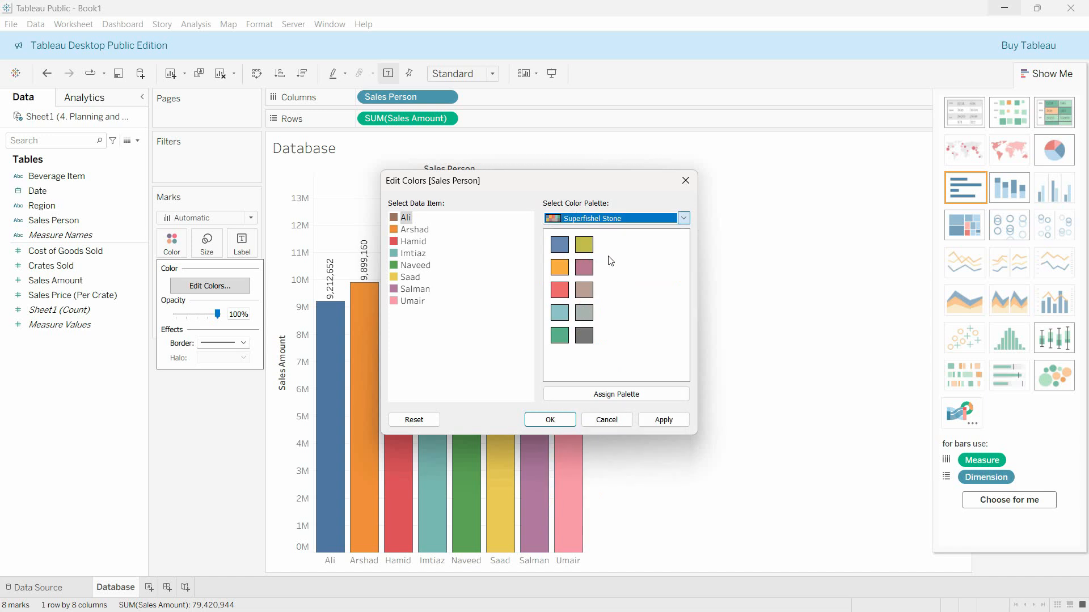
click(618, 220)
click(601, 301)
click(601, 219)
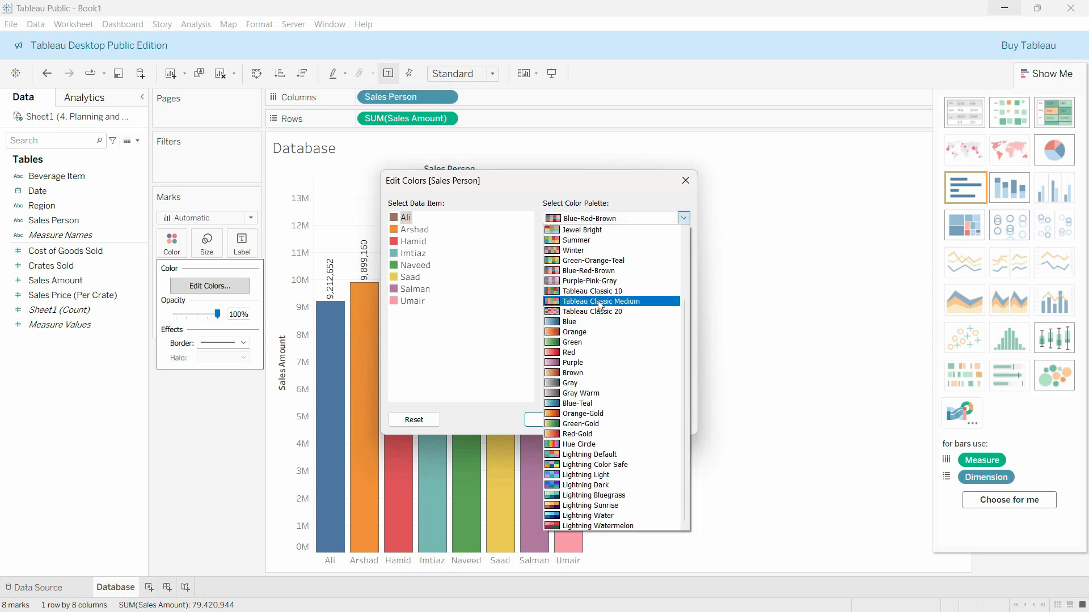
click(600, 301)
click(610, 219)
click(589, 384)
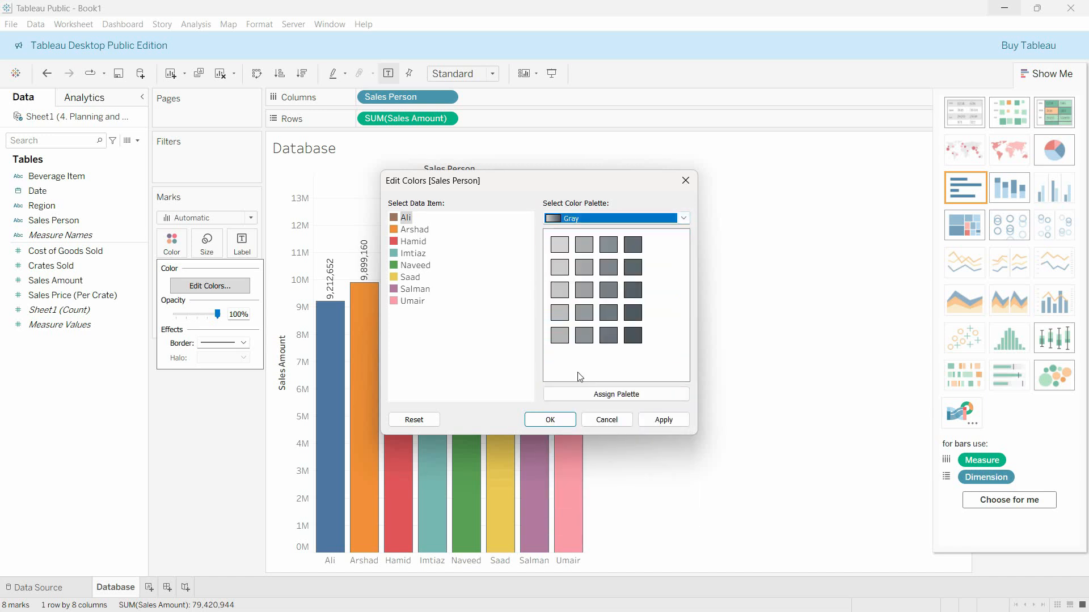
click(537, 421)
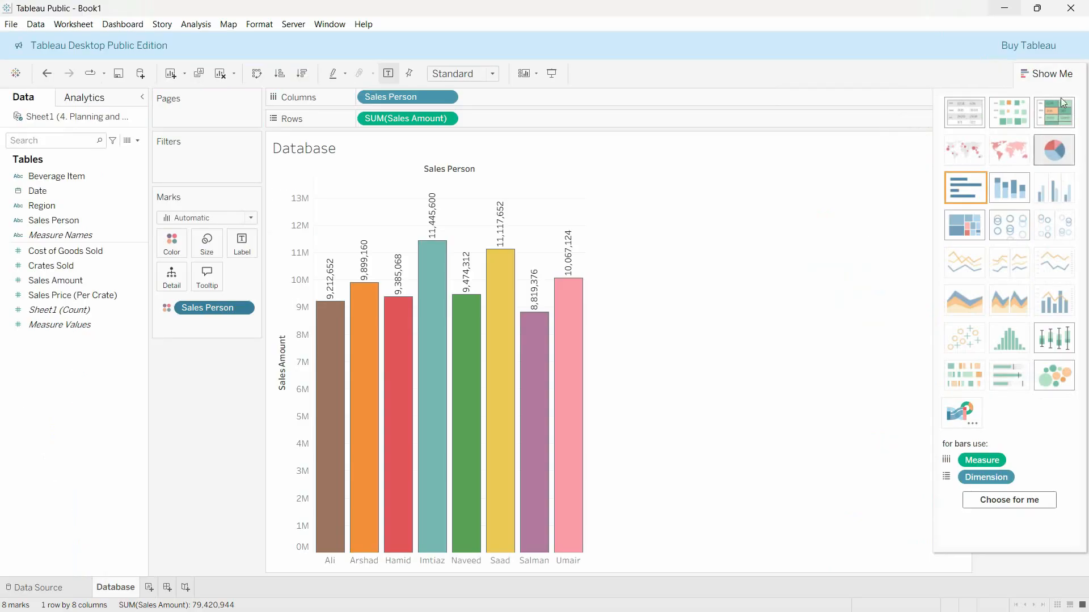
Check the Sales Person color legend and try the circle view and horizontal bars chart types.
click(1062, 81)
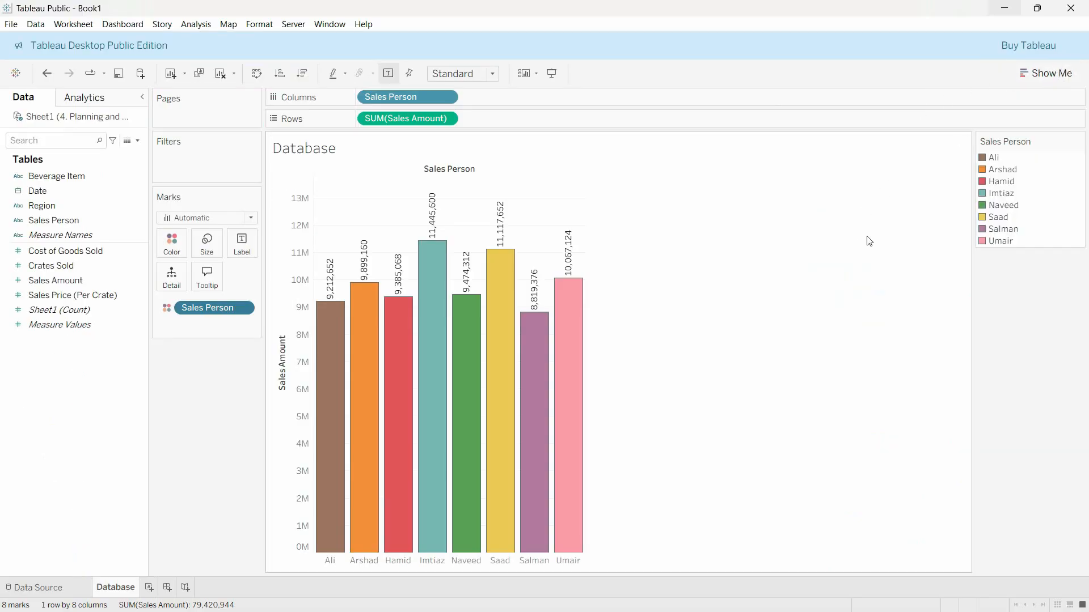
click(1042, 75)
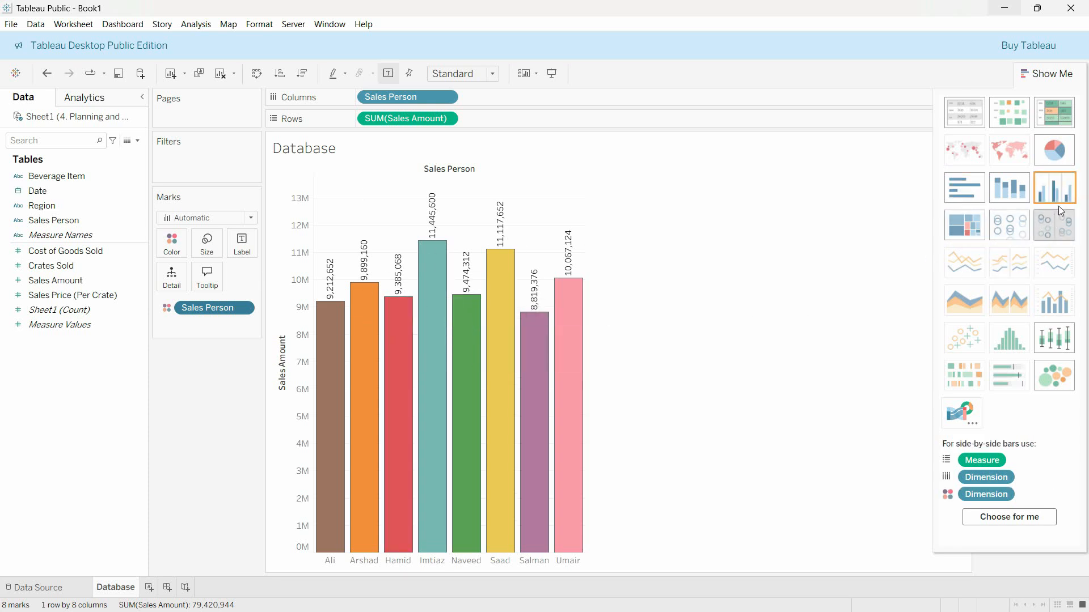
click(999, 228)
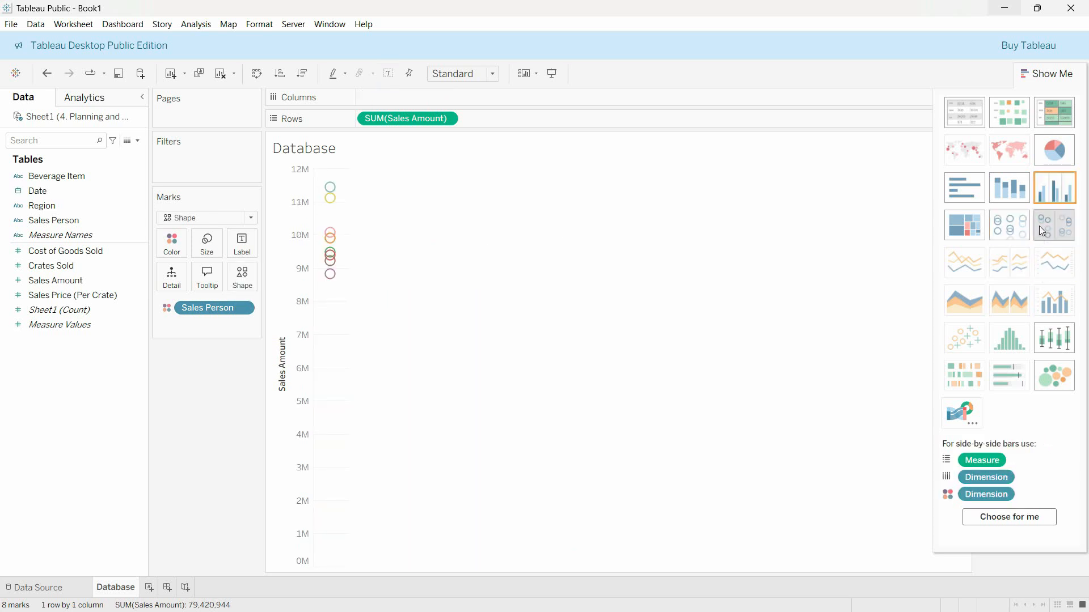
click(1006, 191)
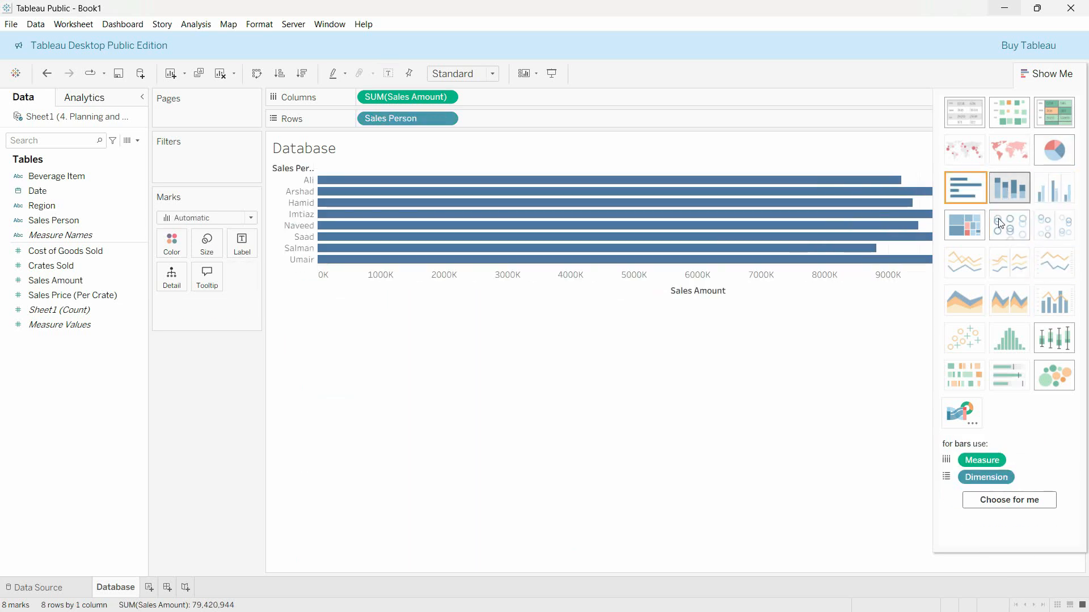
Change the visualization to a pie chart and show a filter for its Sales Person color field.
click(1059, 155)
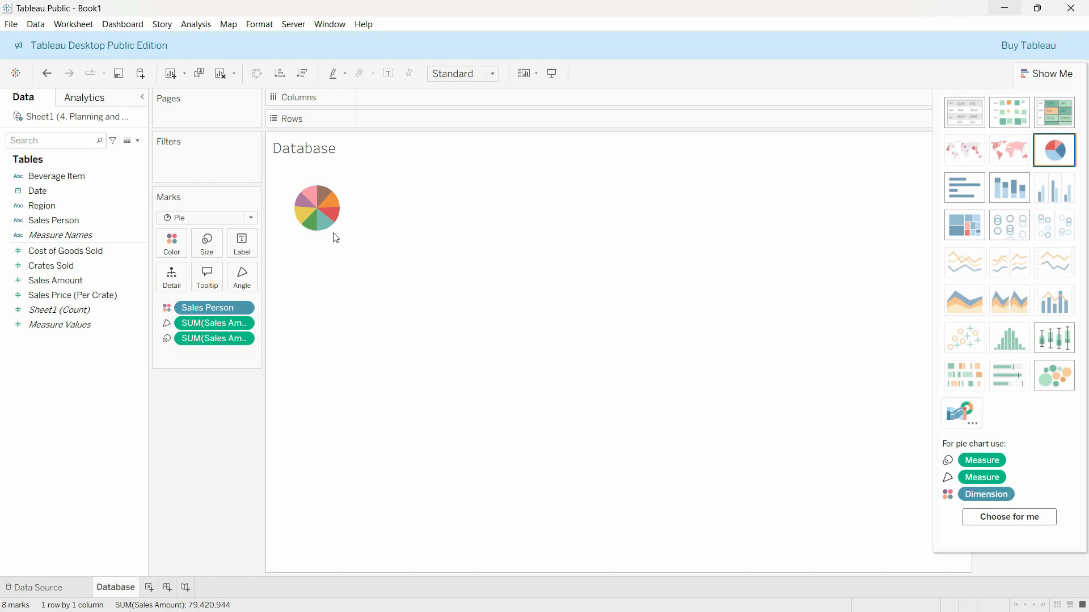
mouse_move(312, 205)
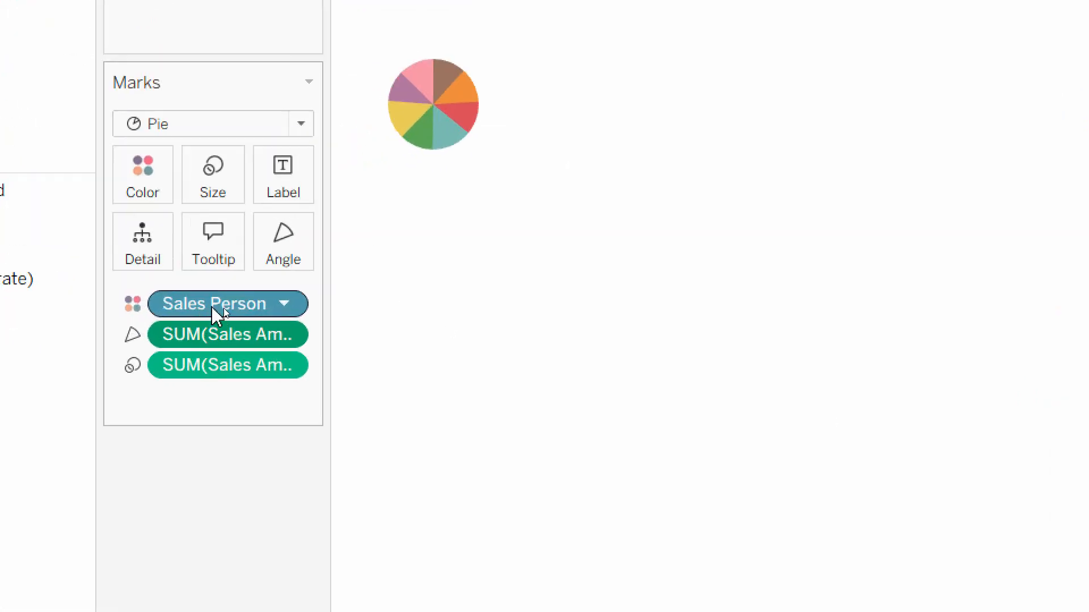
click(283, 304)
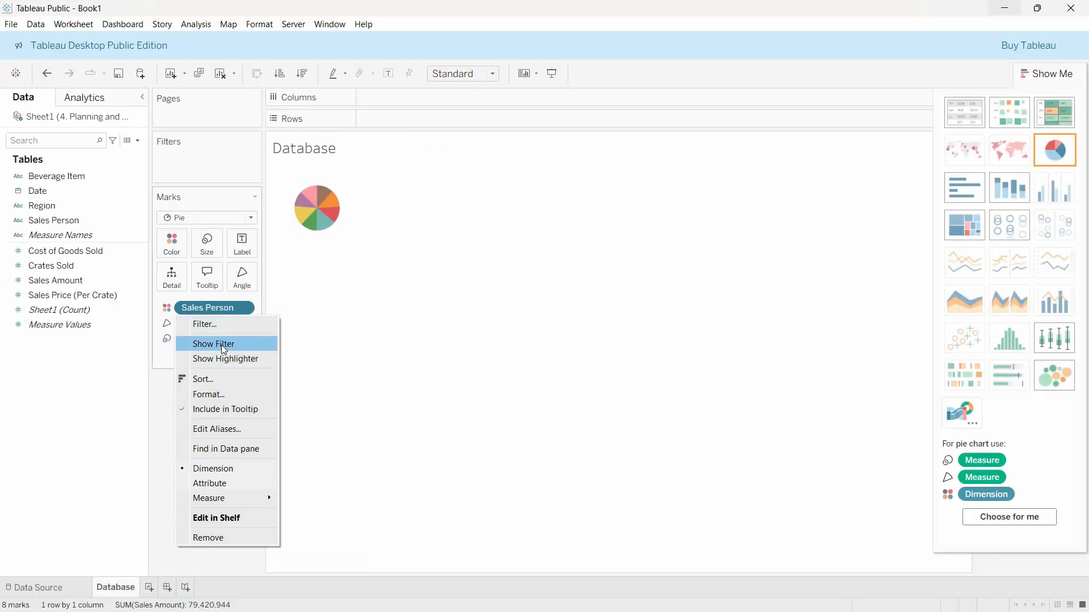
click(223, 345)
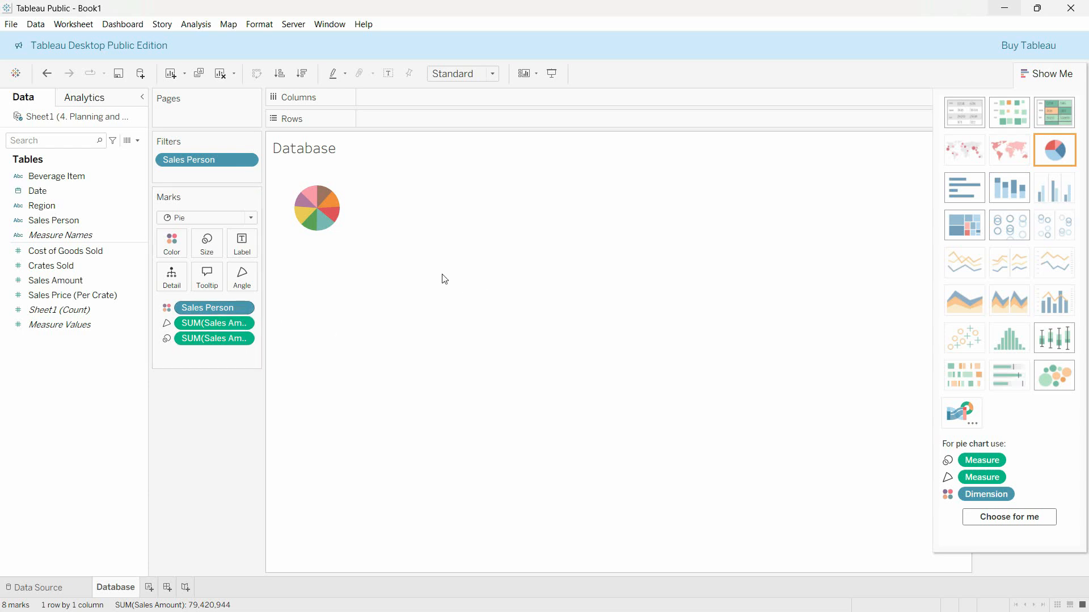